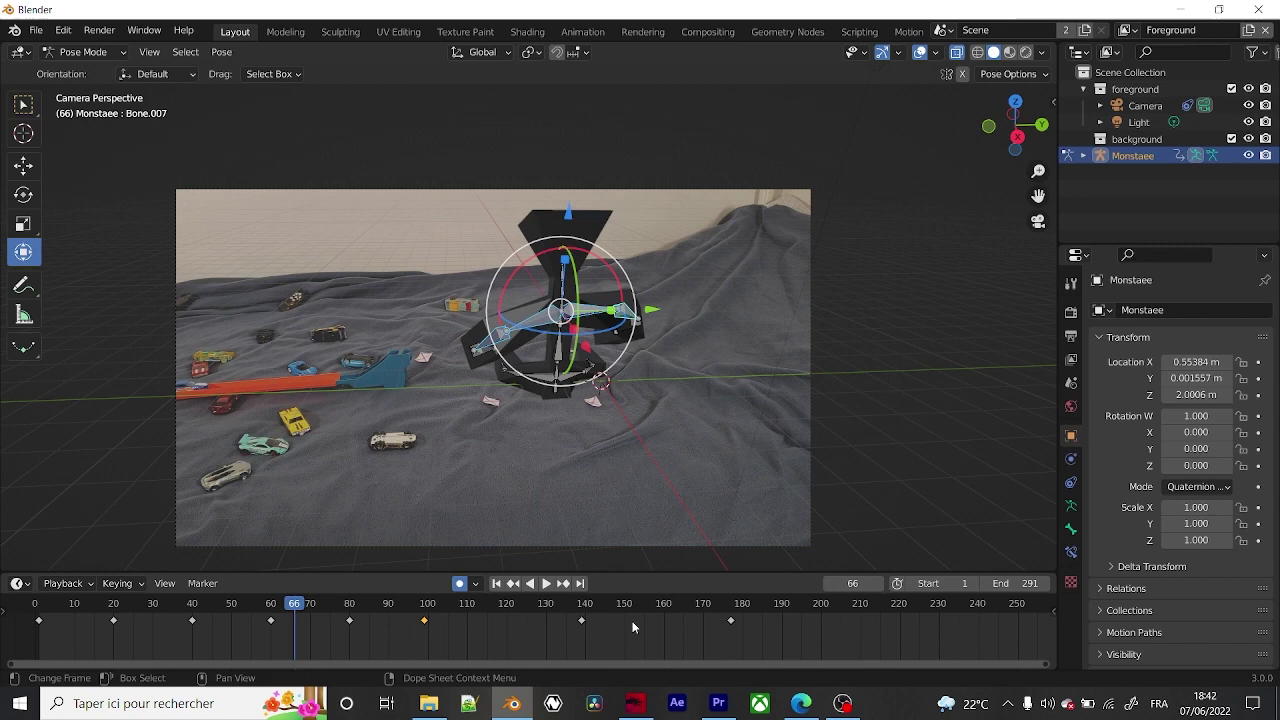
Enlarge the dope sheet and zoom it out to show keyframes 0–180, then pan the viewport.
{"action": "scroll", "coordinate": [648, 600], "scroll_direction": "down", "scroll_amount": 2}
{"action": "left_click_drag", "start_coordinate": [655, 575], "coordinate": [658, 524]}
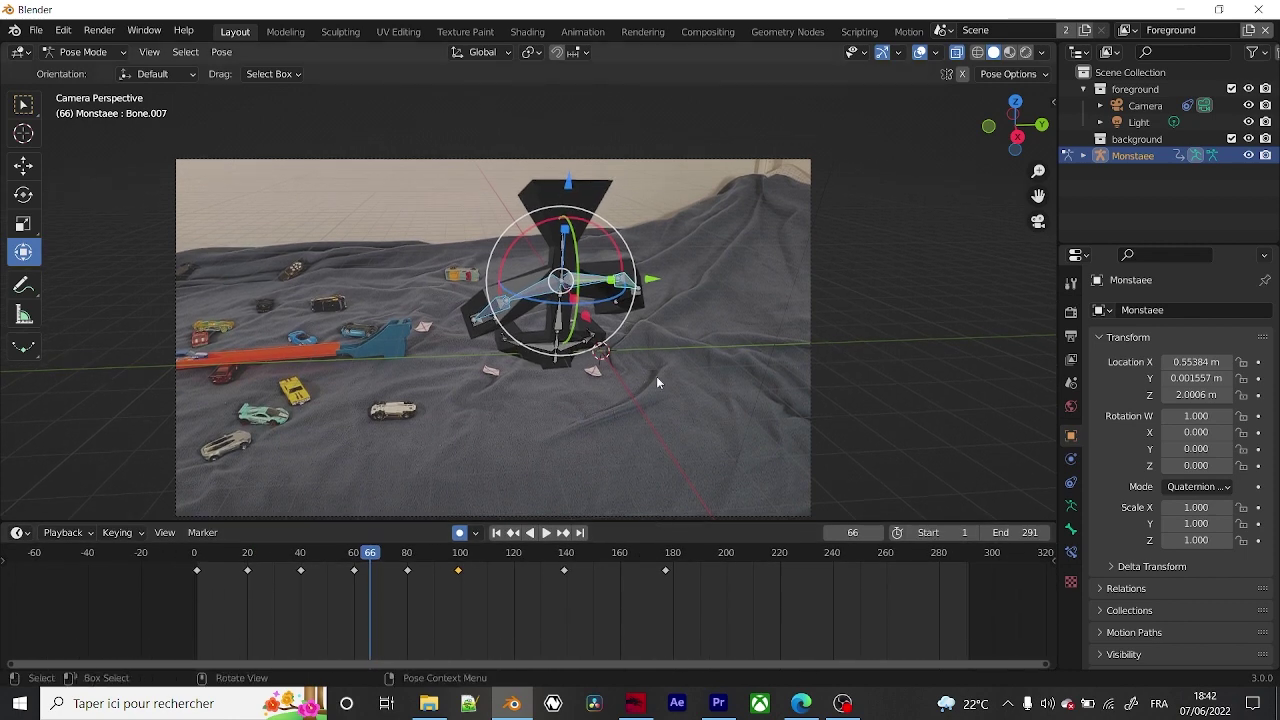
{"action": "middle_click_drag", "start_coordinate": [657, 382], "coordinate": [705, 327], "text": "shift"}
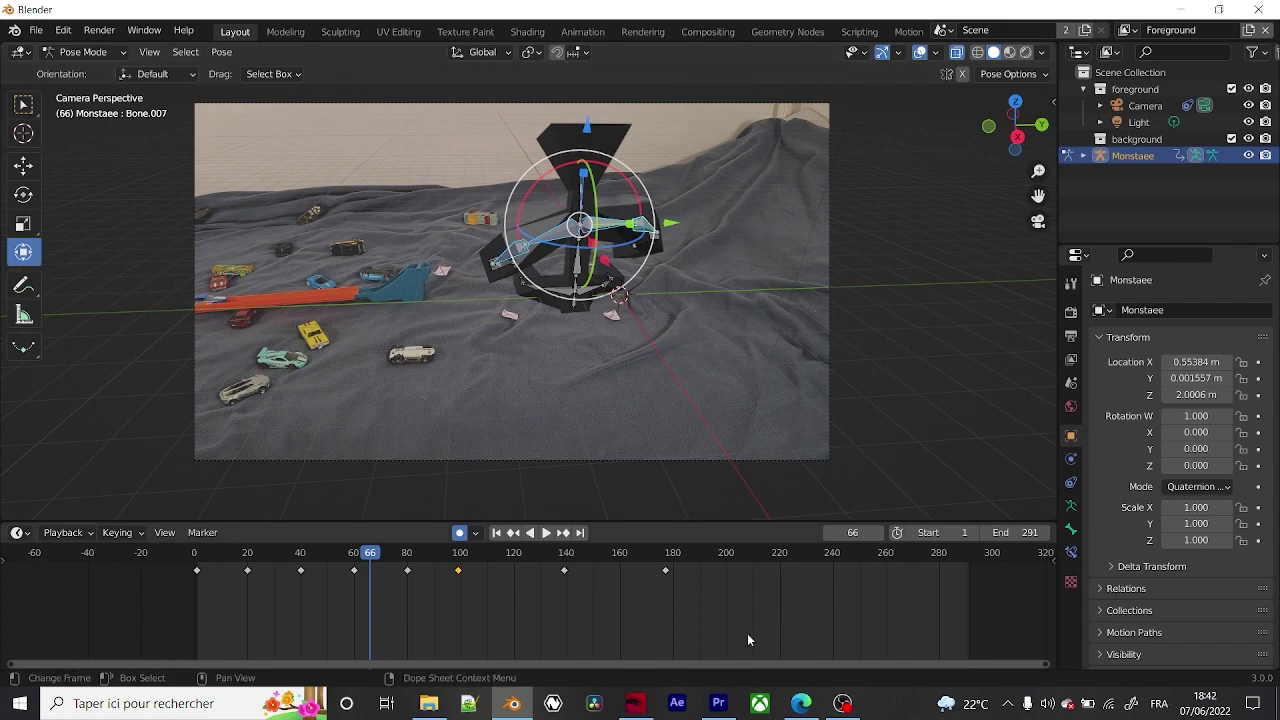
{"action": "left_click", "coordinate": [718, 703]}
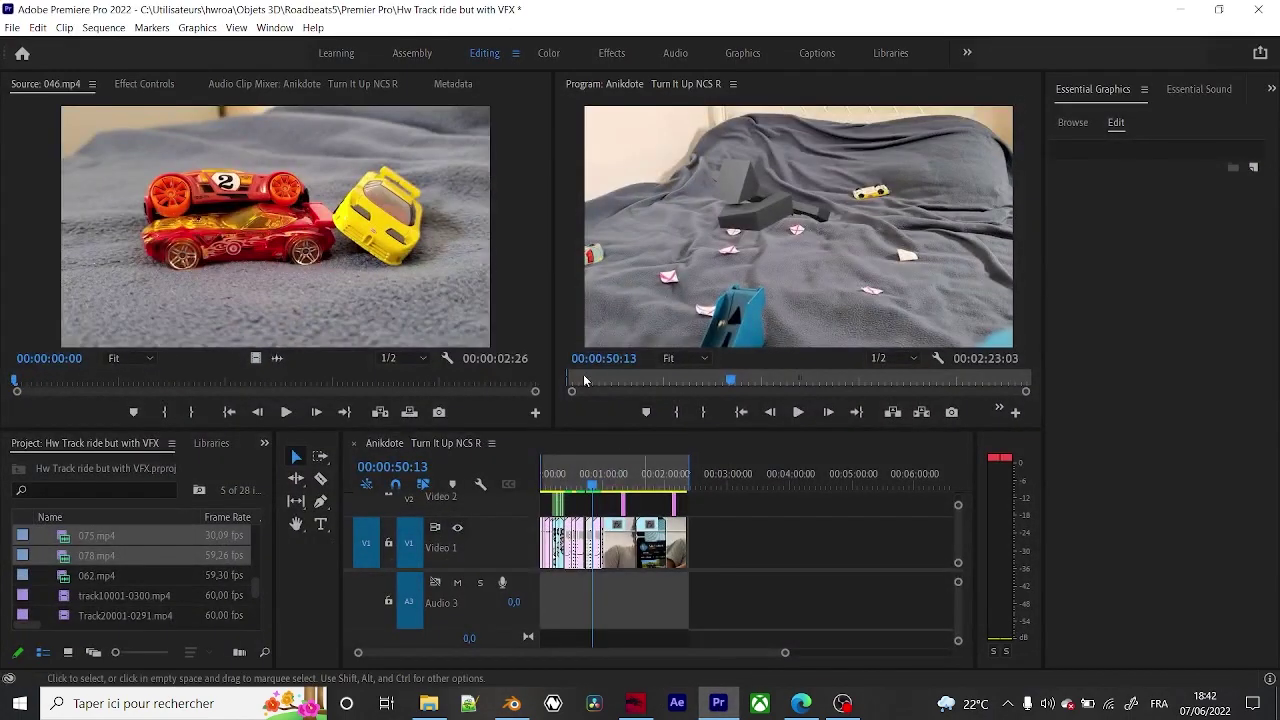
{"action": "left_click_drag", "start_coordinate": [590, 497], "coordinate": [608, 497]}
{"action": "left_click", "coordinate": [1195, 7]}
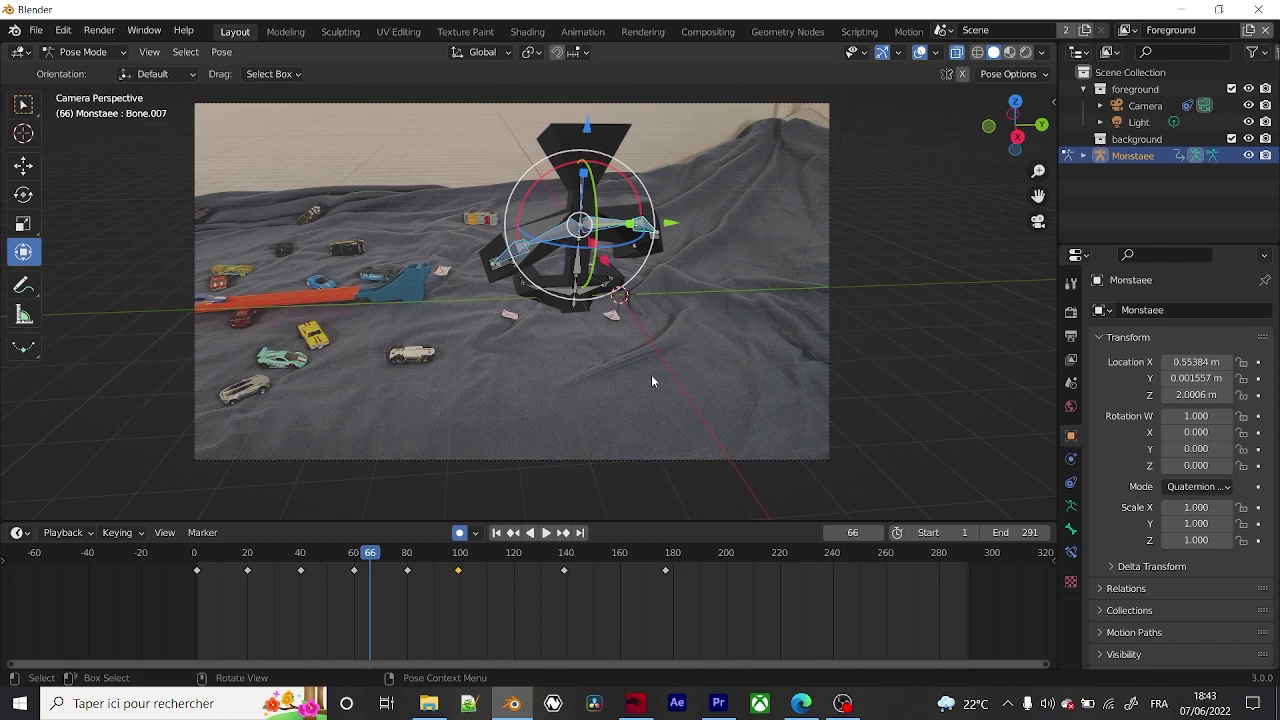
Reframe the monster rig in the viewport and scrub the playhead to frame 114.
{"action": "scroll", "coordinate": [651, 374], "scroll_direction": "up", "scroll_amount": 3}
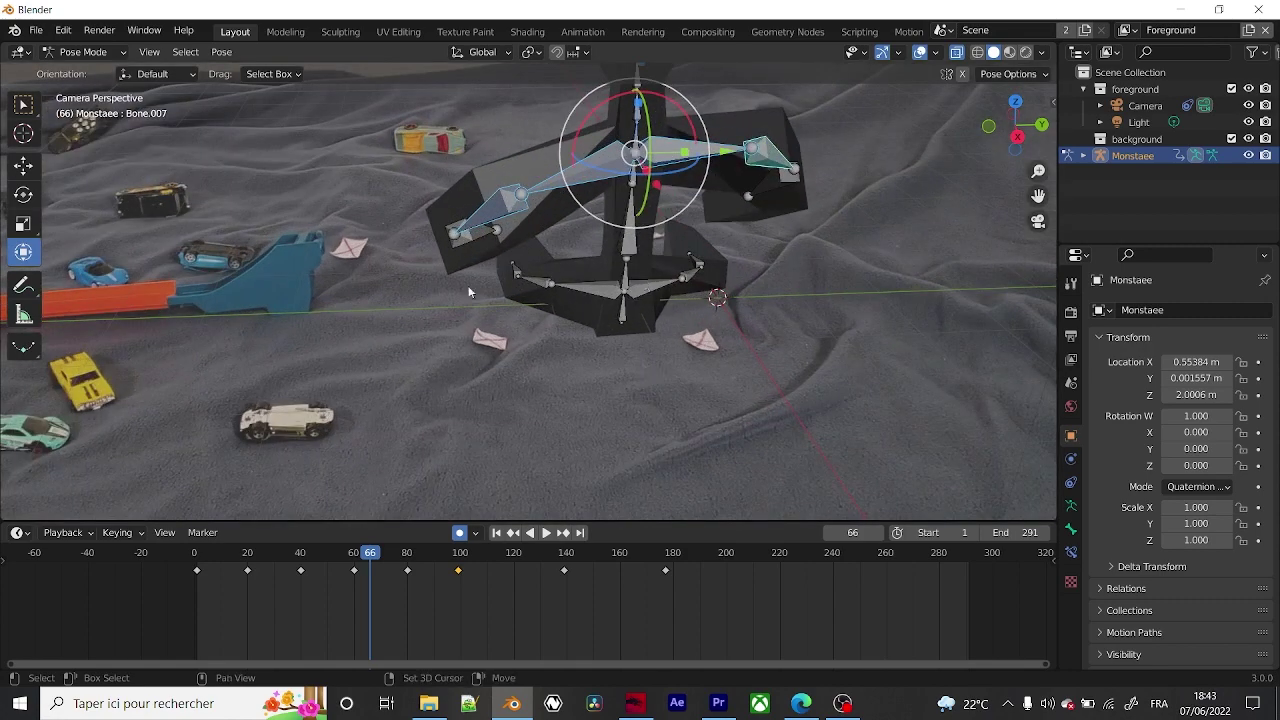
{"action": "middle_click_drag", "start_coordinate": [652, 371], "coordinate": [673, 272], "text": "shift"}
{"action": "scroll", "coordinate": [800, 276], "scroll_direction": "down", "scroll_amount": 2}
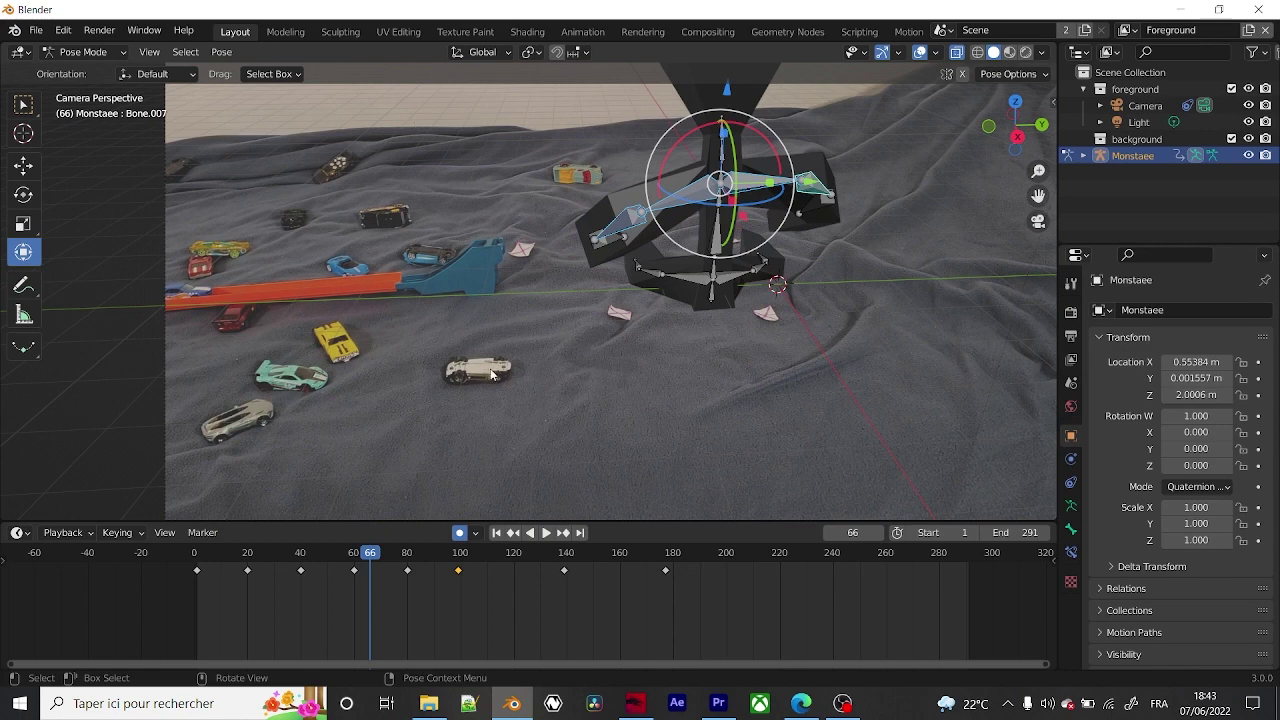
{"action": "scroll", "coordinate": [688, 265], "scroll_direction": "down", "scroll_amount": 2}
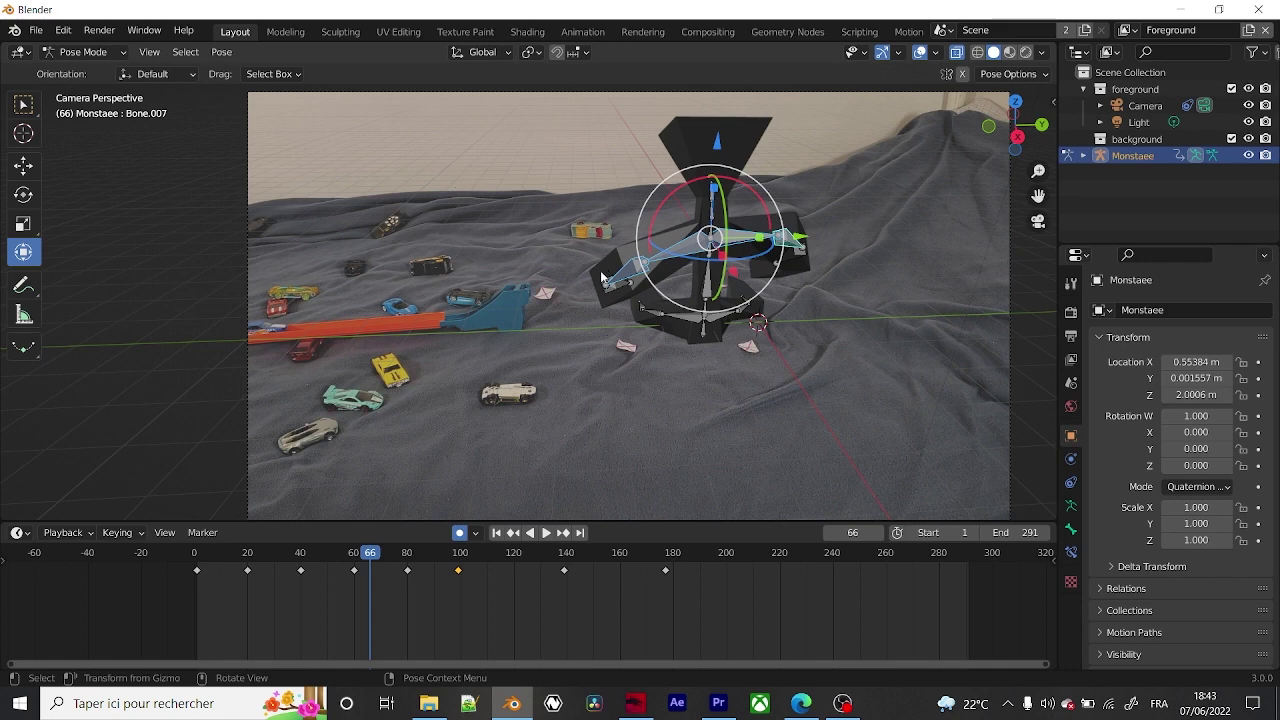
{"action": "left_click_drag", "start_coordinate": [368, 572], "coordinate": [497, 552]}
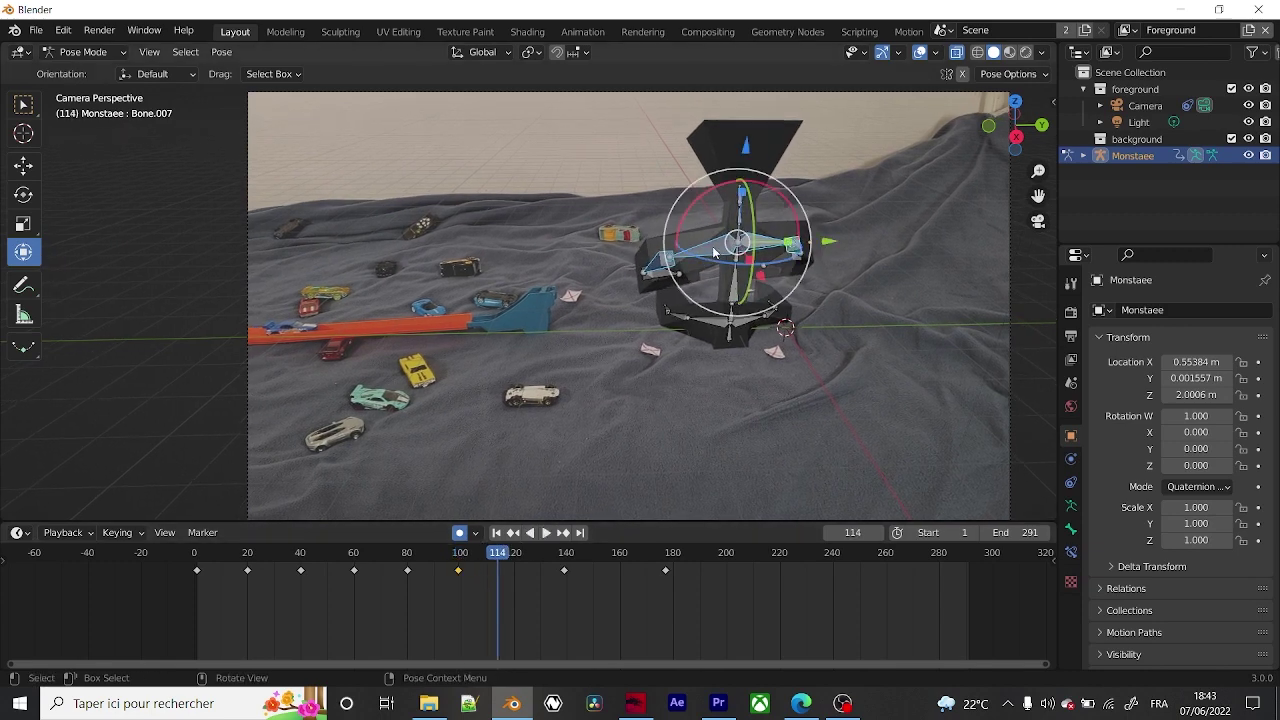
Select Bone.009 and its frame-60 keyframe, play the animation, and stop at frame 127.
{"action": "left_click", "coordinate": [714, 253]}
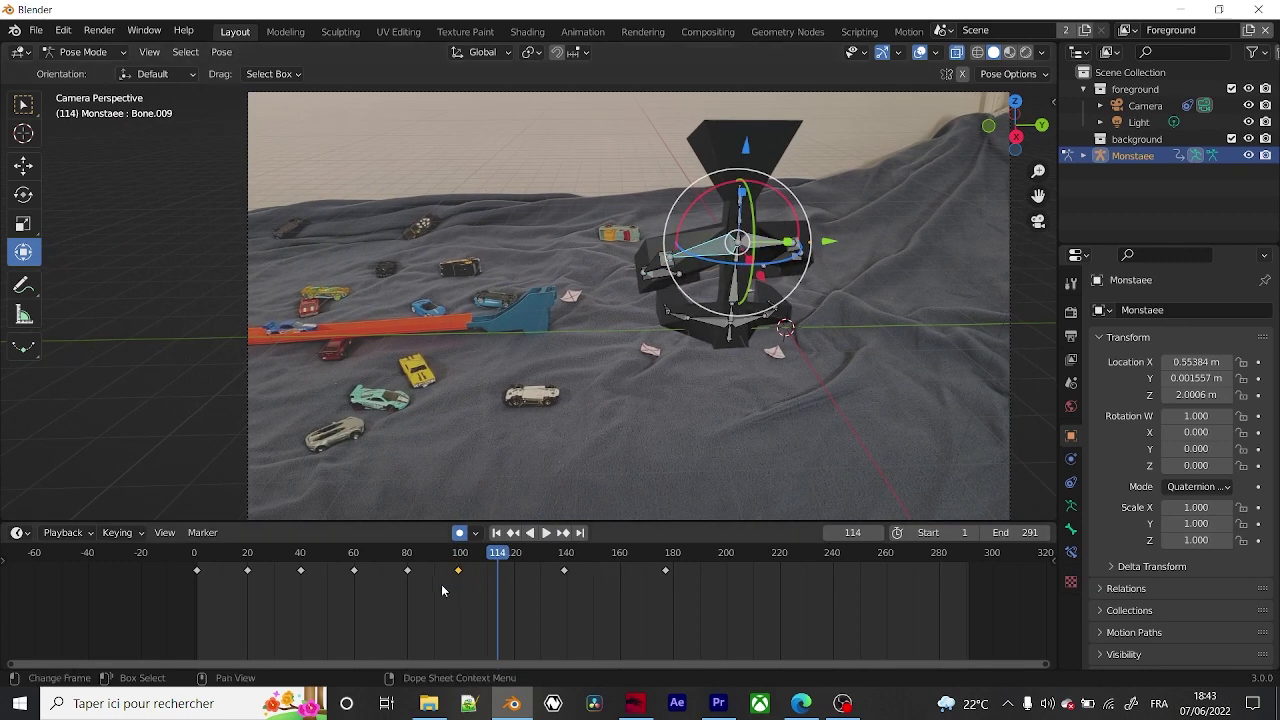
{"action": "left_click_drag", "start_coordinate": [400, 588], "coordinate": [275, 561]}
{"action": "key", "text": "space"}
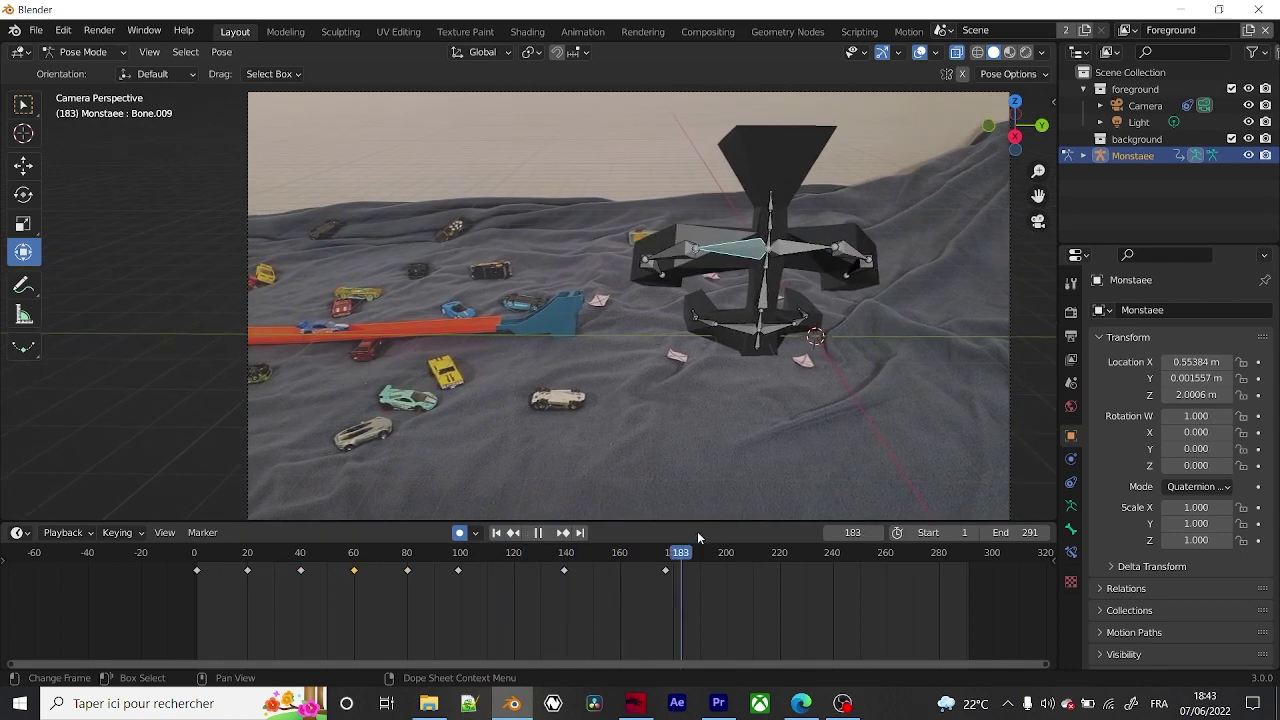
{"action": "left_click", "coordinate": [647, 568]}
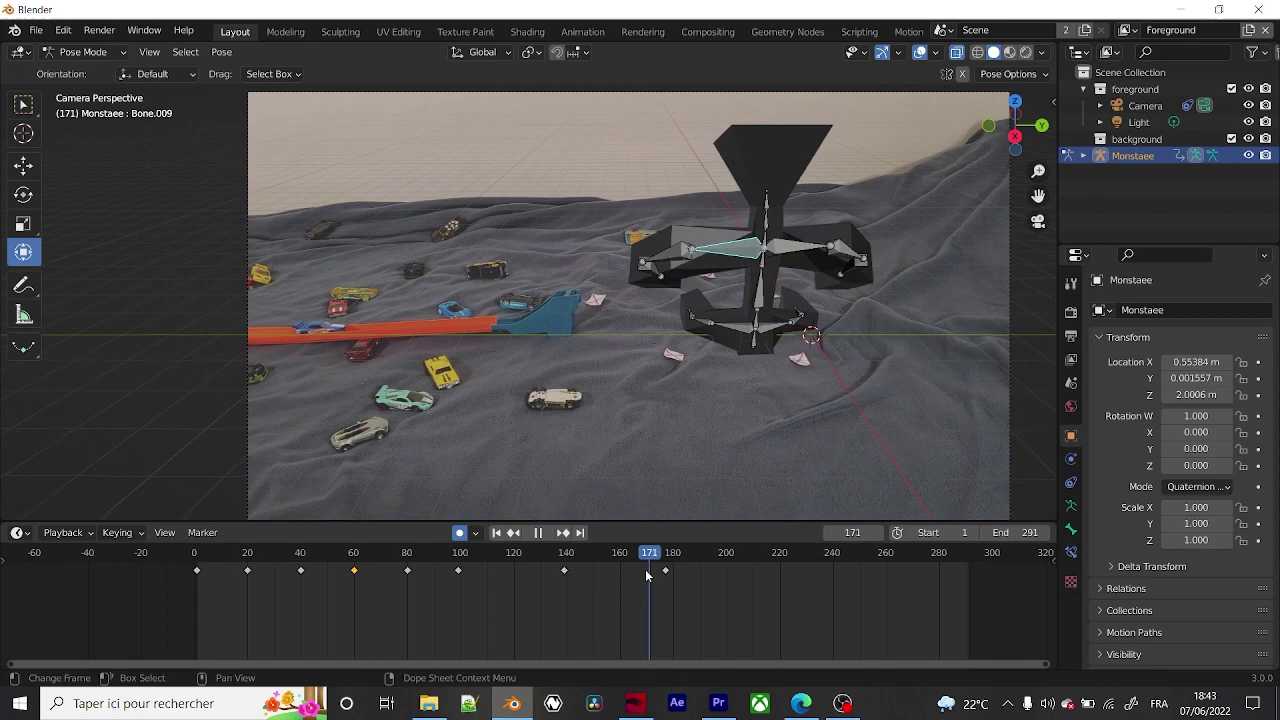
{"action": "left_click_drag", "start_coordinate": [645, 569], "coordinate": [532, 564]}
{"action": "key", "text": "space"}
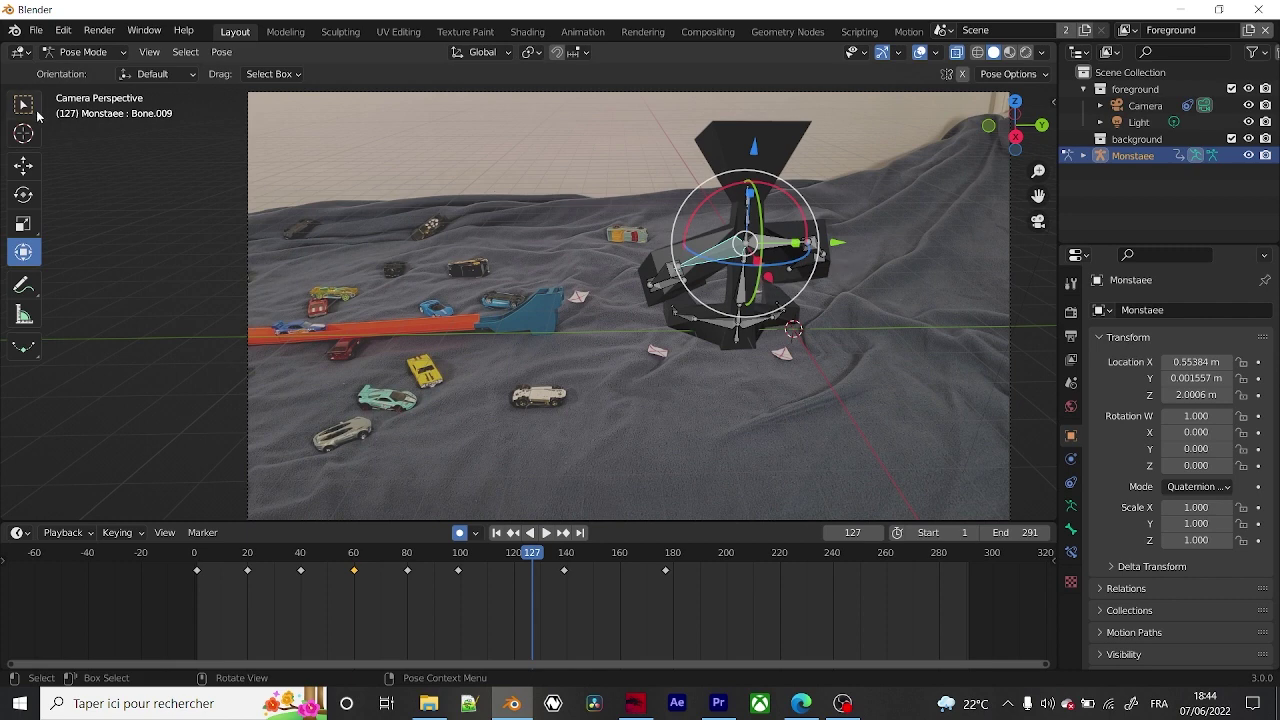
Switch from Pose Mode to Object Mode and select the dark object in the scene.
{"action": "left_click", "coordinate": [80, 52]}
{"action": "left_click", "coordinate": [80, 66]}
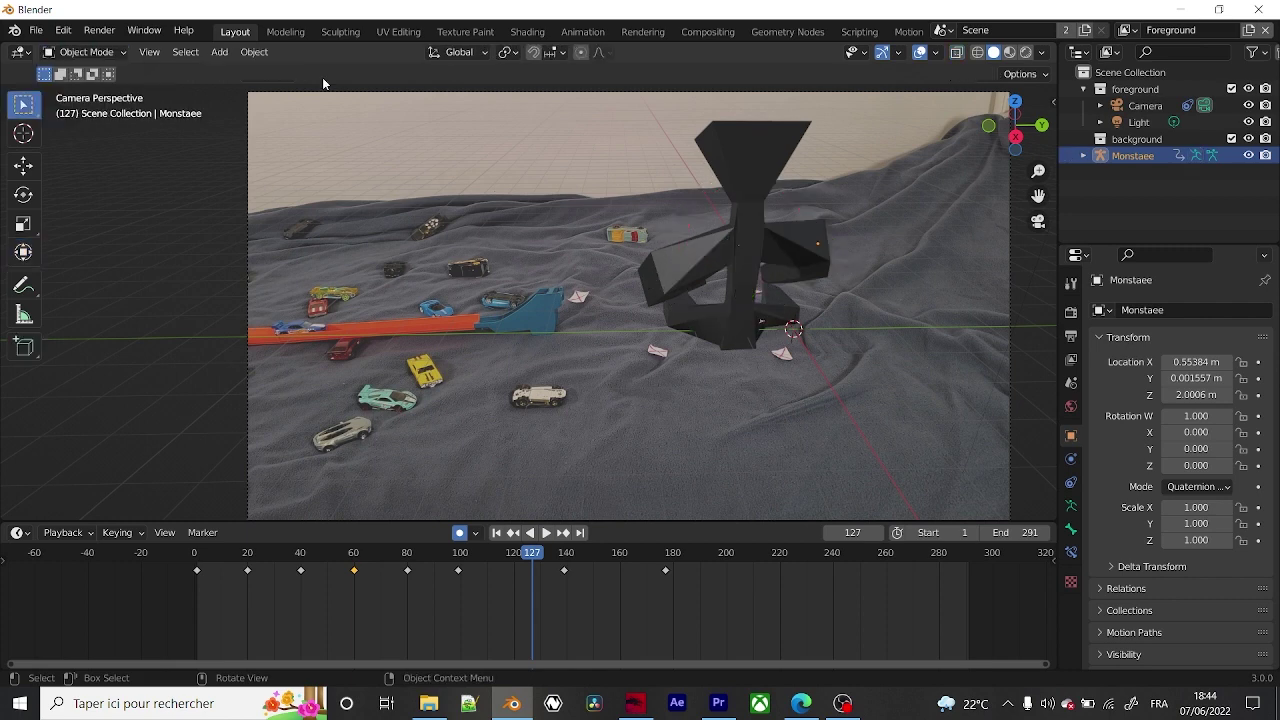
{"action": "left_click", "coordinate": [760, 300]}
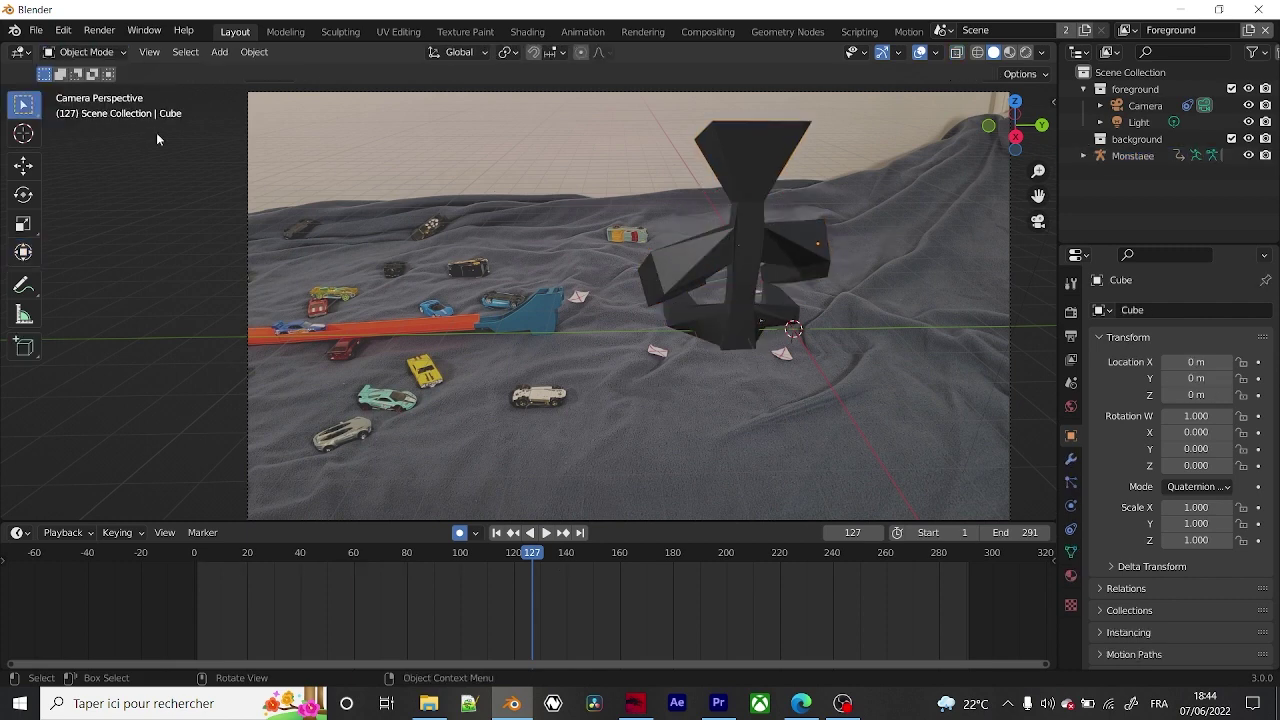
Open the recent project Hw TRackride.blend without saving the current scene.
{"action": "left_click", "coordinate": [36, 30]}
{"action": "mouse_move", "coordinate": [66, 120]}
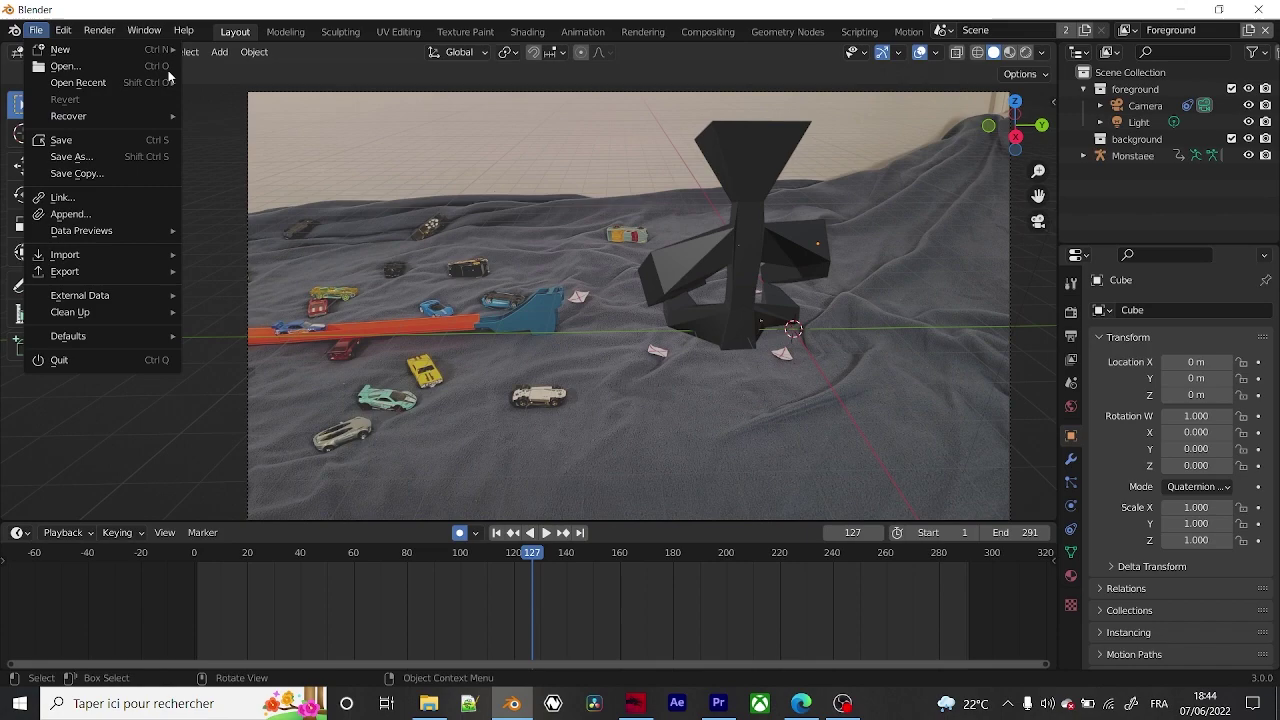
{"action": "mouse_move", "coordinate": [112, 88]}
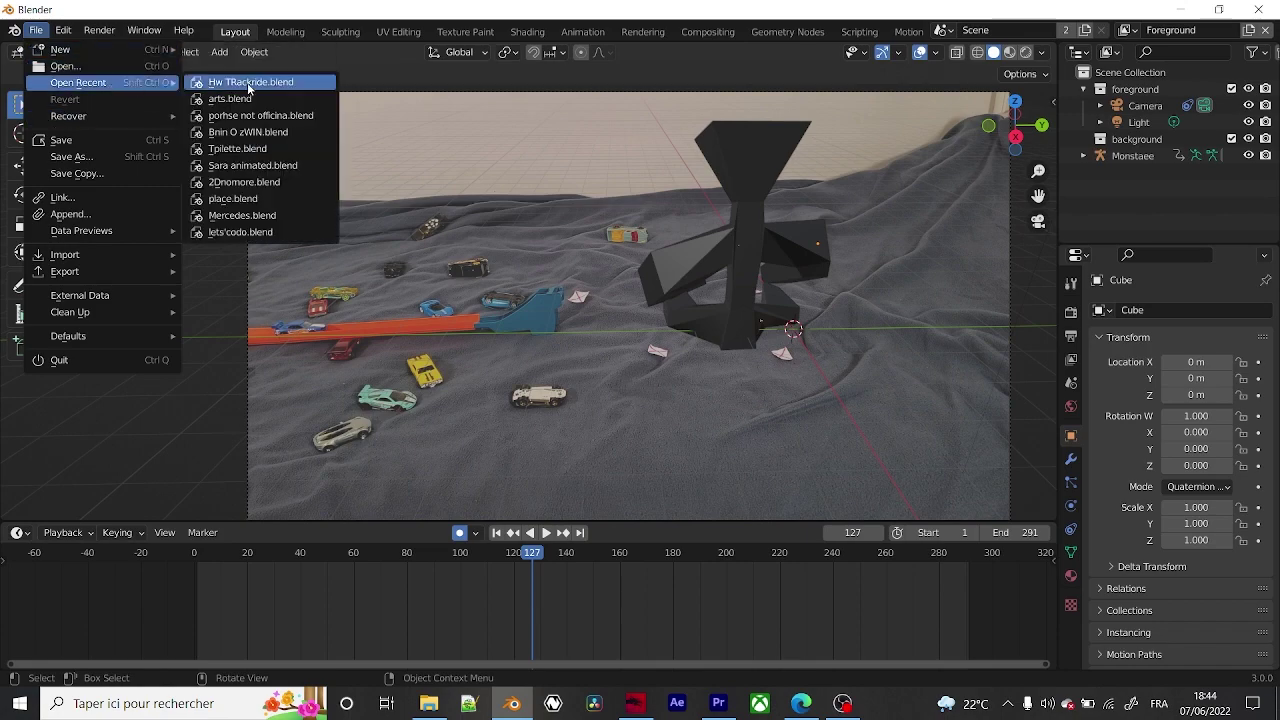
{"action": "left_click", "coordinate": [256, 83]}
{"action": "left_click", "coordinate": [670, 380]}
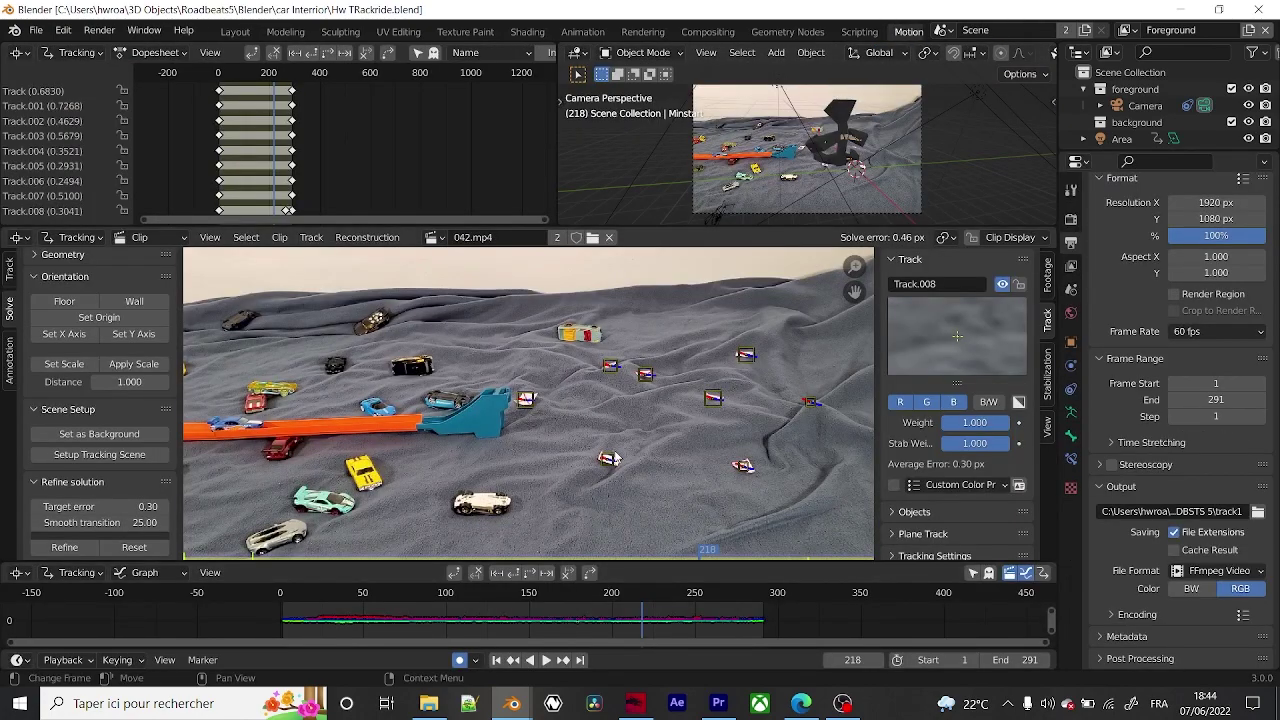
Zoom in and out over the 042.mp4 toy-car footage to inspect its tracking markers.
{"action": "scroll", "coordinate": [628, 427], "scroll_direction": "up", "scroll_amount": 5}
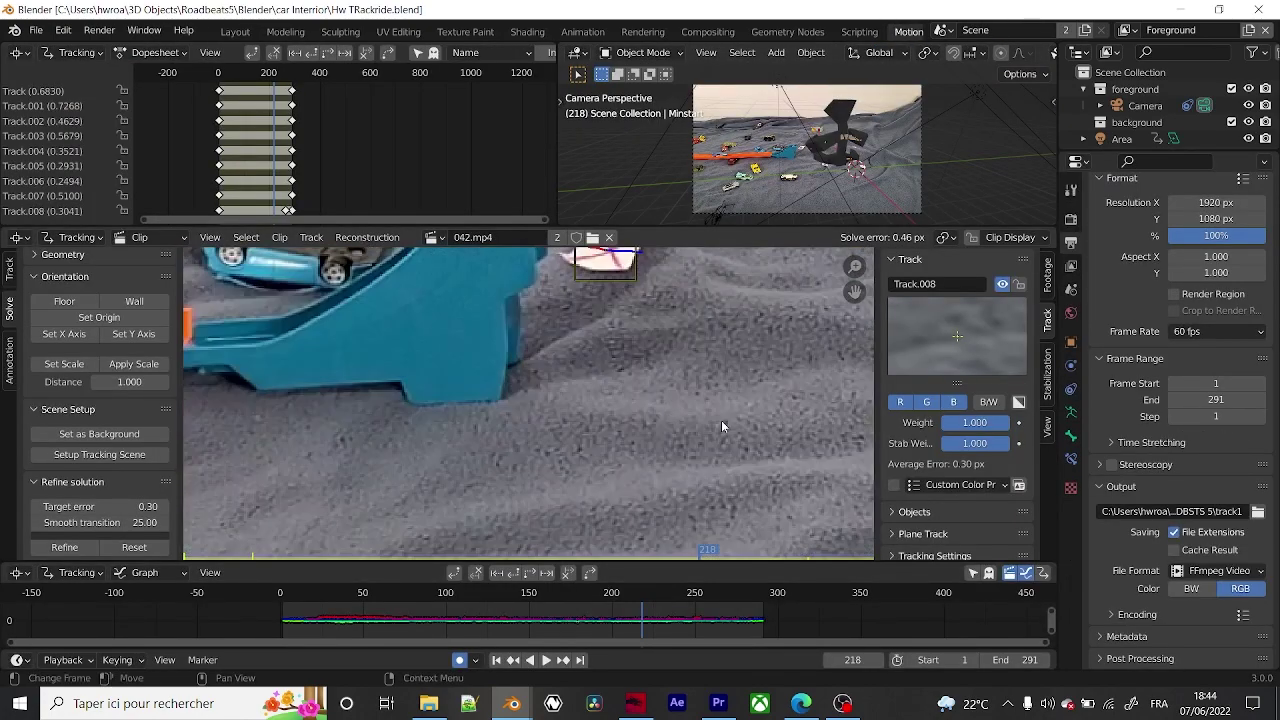
{"action": "scroll", "coordinate": [673, 369], "scroll_direction": "down", "scroll_amount": 6}
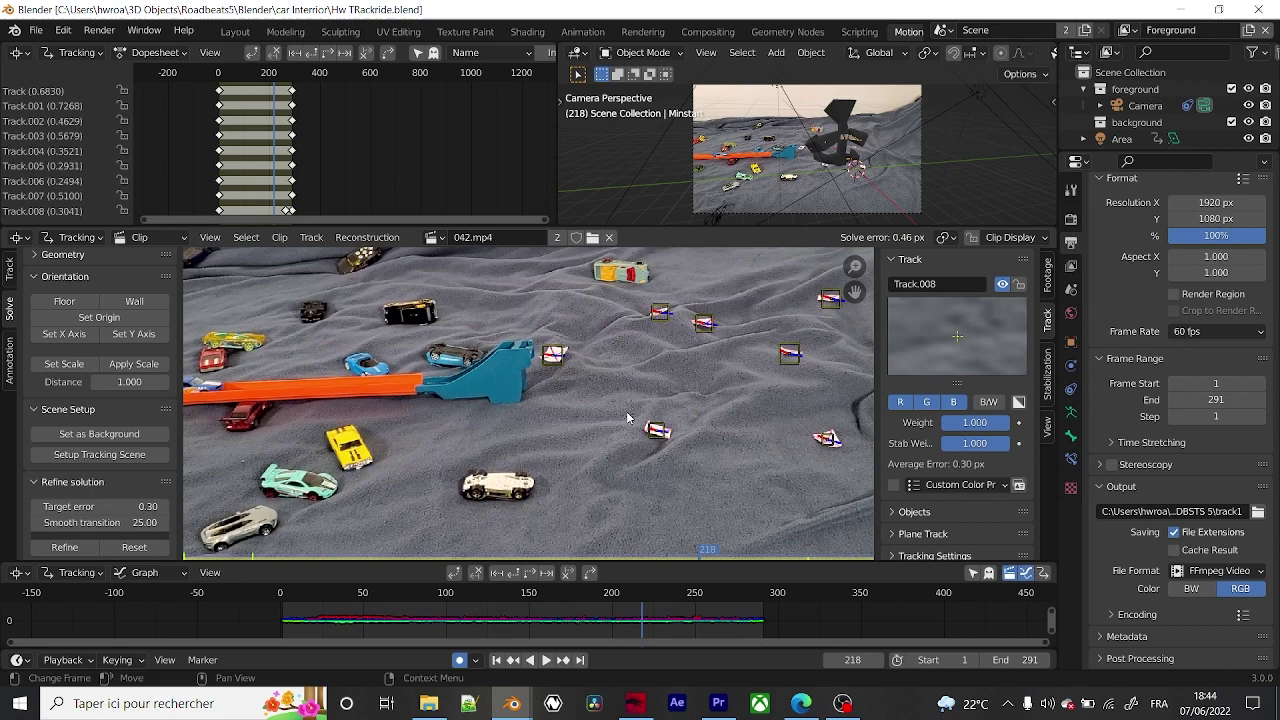
{"action": "scroll", "coordinate": [612, 405], "scroll_direction": "up", "scroll_amount": 10}
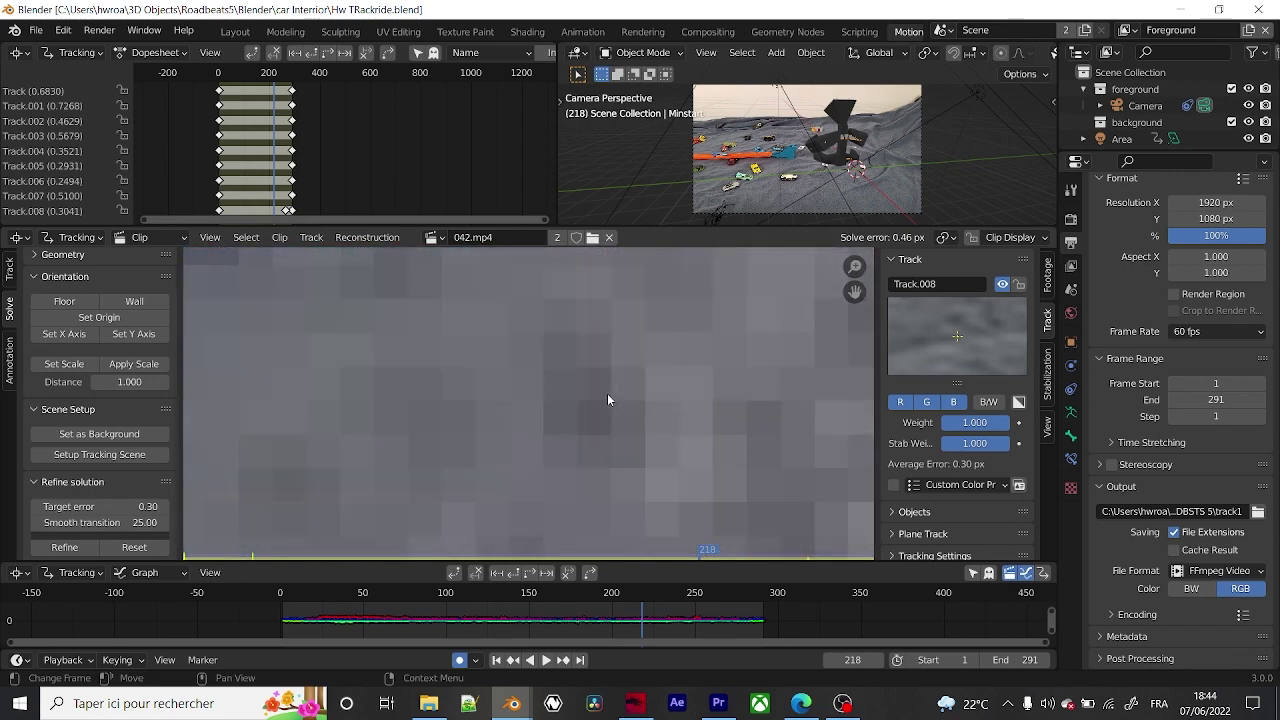
{"action": "scroll", "coordinate": [607, 398], "scroll_direction": "up", "scroll_amount": 5}
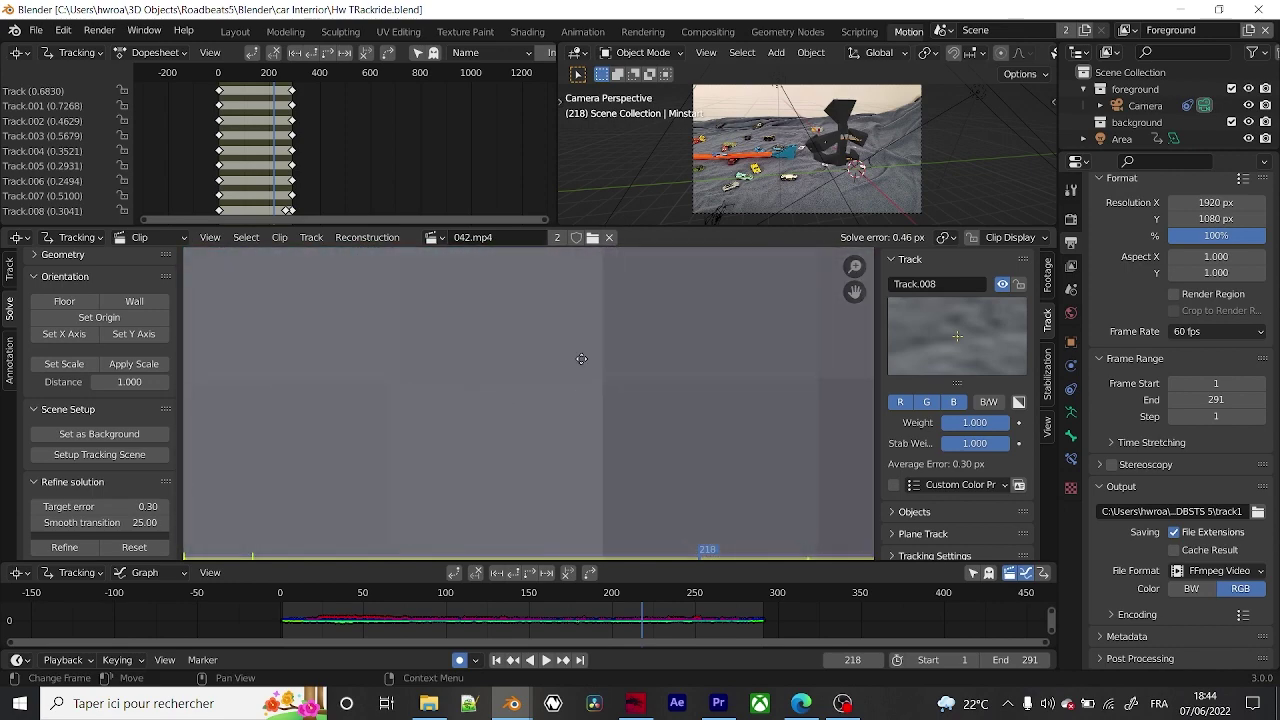
{"action": "scroll", "coordinate": [581, 358], "scroll_direction": "up", "scroll_amount": 1}
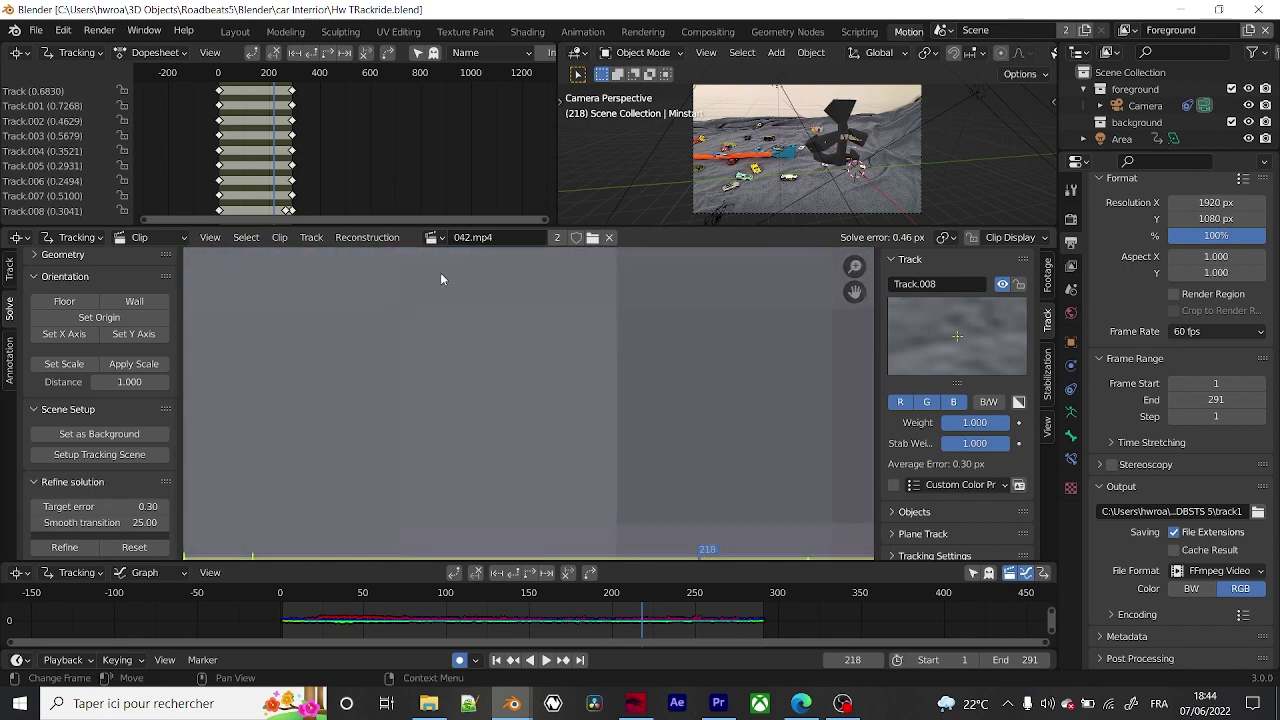
{"action": "scroll", "coordinate": [596, 408], "scroll_direction": "down", "scroll_amount": 6}
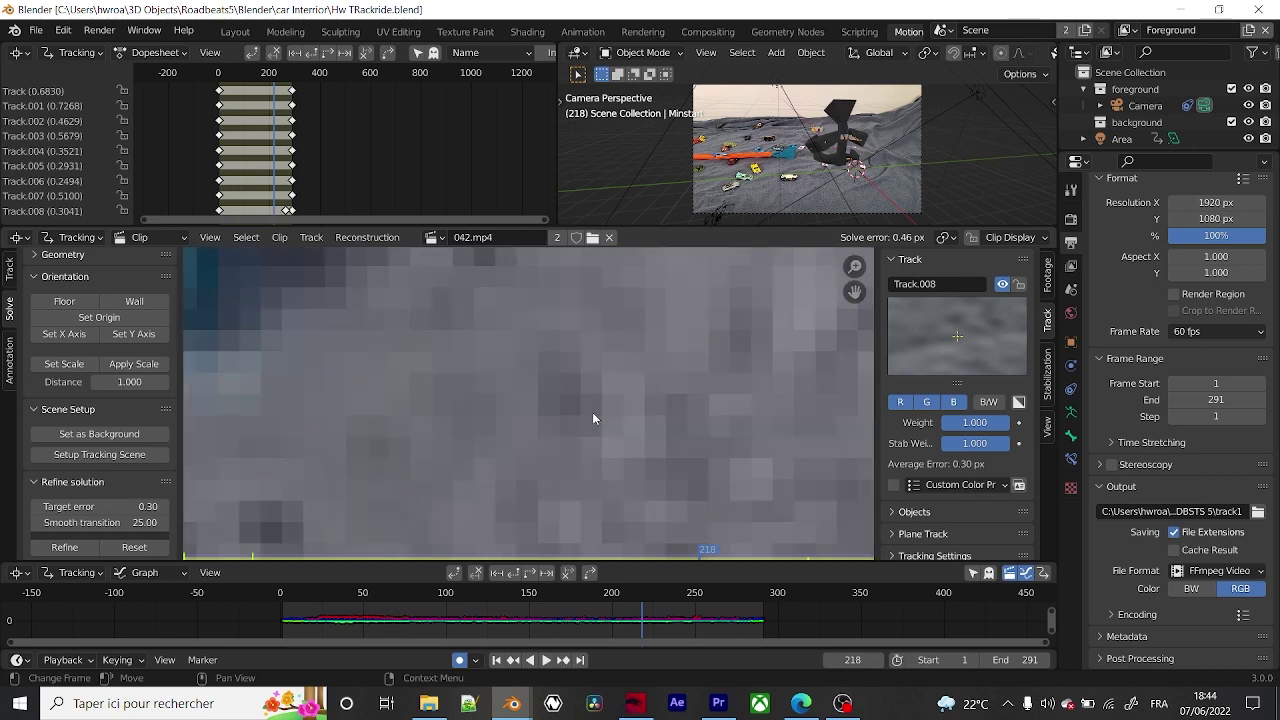
{"action": "scroll", "coordinate": [590, 415], "scroll_direction": "down", "scroll_amount": 2}
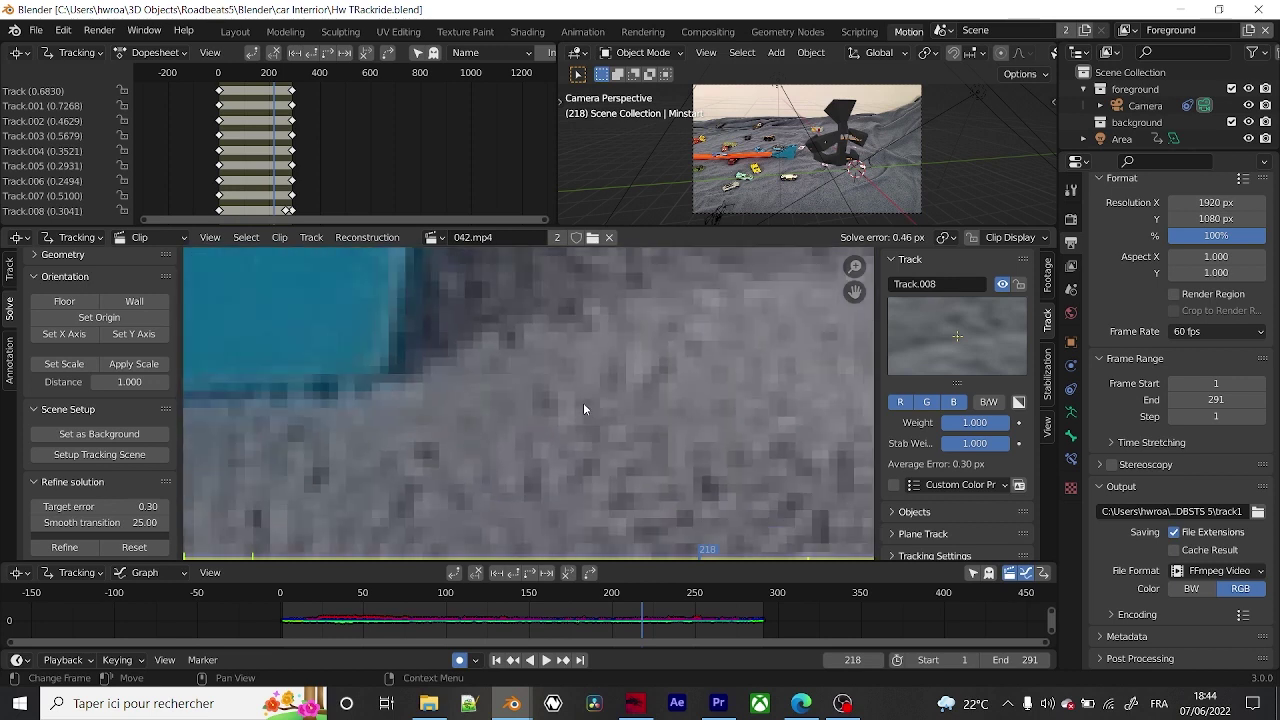
{"action": "scroll", "coordinate": [584, 406], "scroll_direction": "down", "scroll_amount": 8}
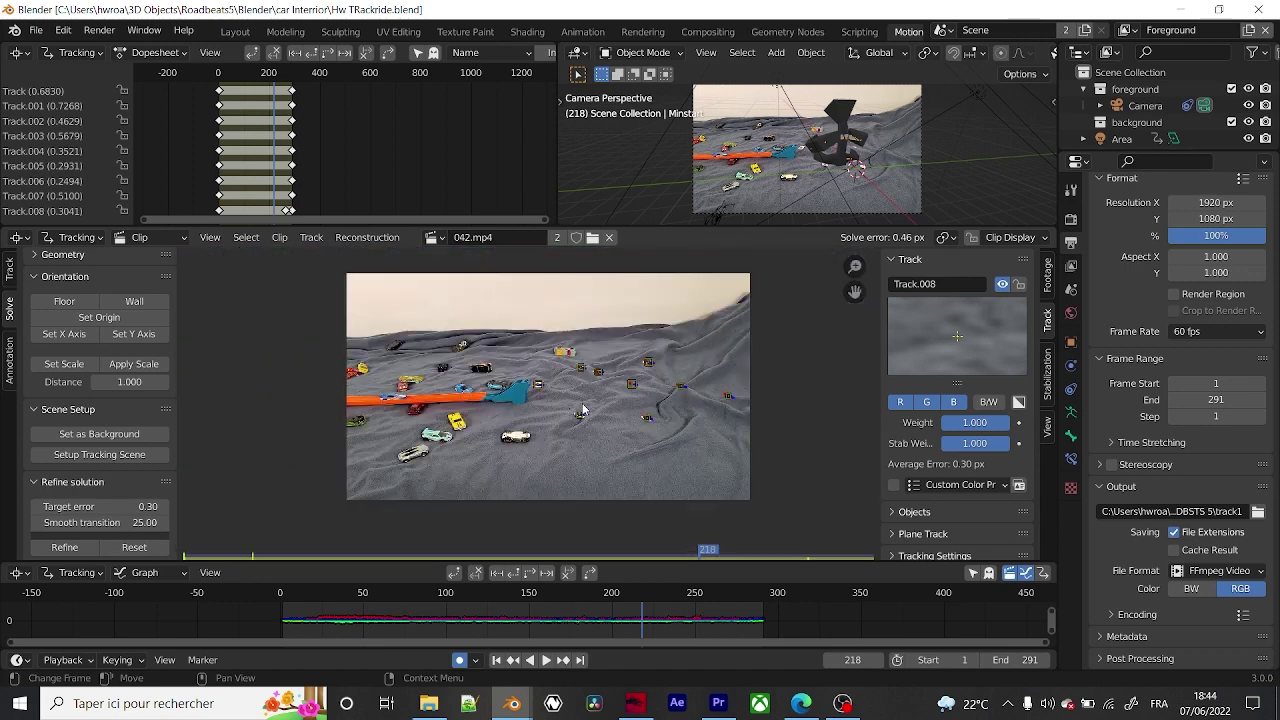
{"action": "scroll", "coordinate": [584, 409], "scroll_direction": "up", "scroll_amount": 2}
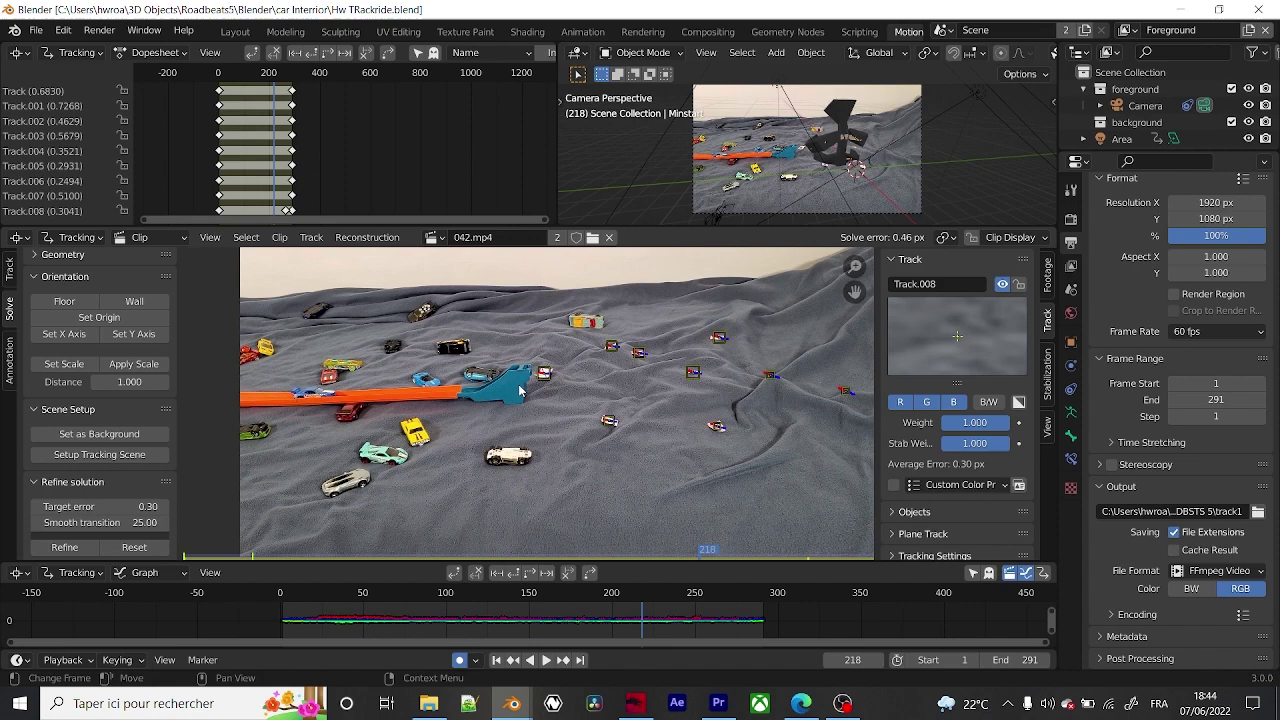
{"action": "scroll", "coordinate": [500, 390], "scroll_direction": "up", "scroll_amount": 4}
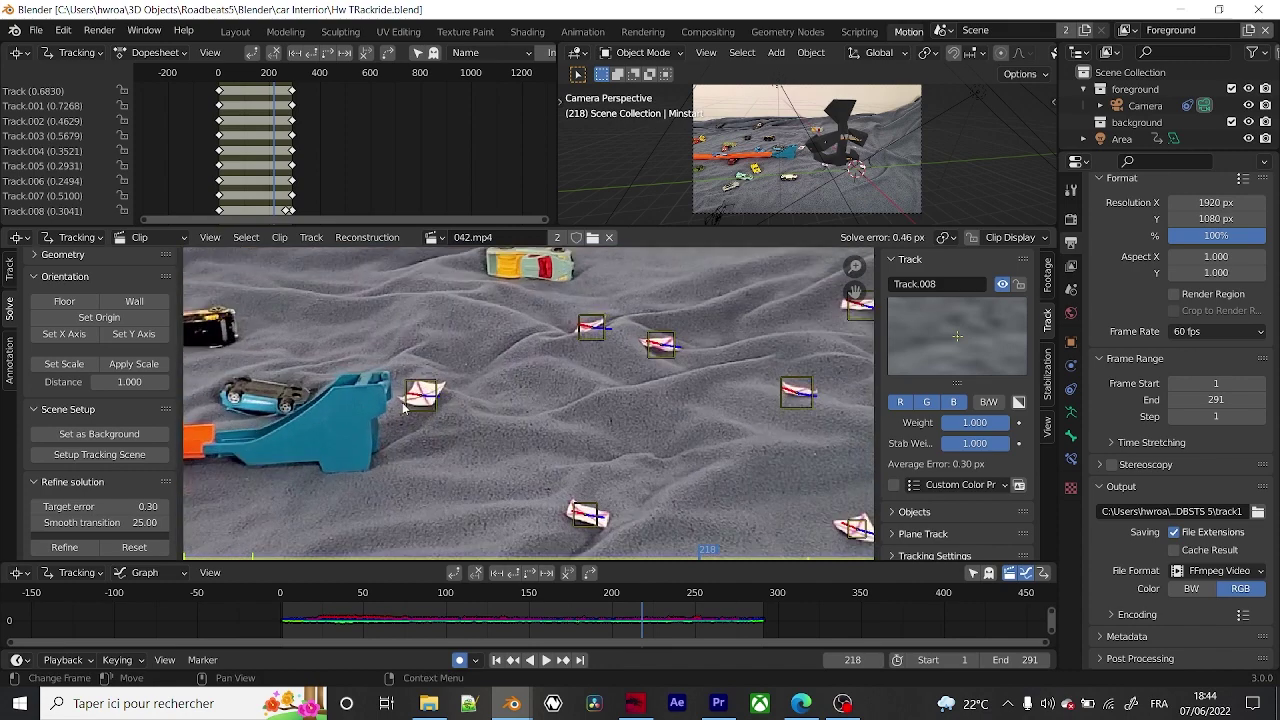
Select Track.006, zoom in on it, and try moving the marker, then undo the move.
{"action": "left_click", "coordinate": [404, 407]}
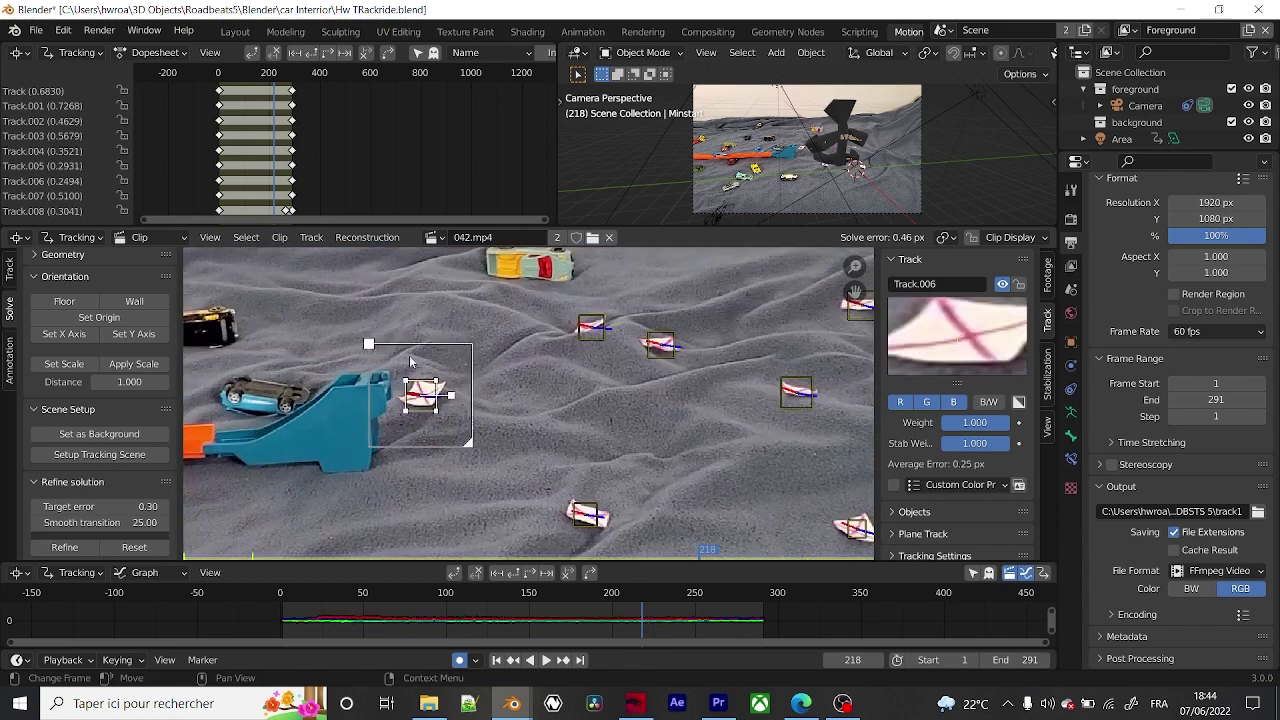
{"action": "scroll", "coordinate": [450, 432], "scroll_direction": "up", "scroll_amount": 8}
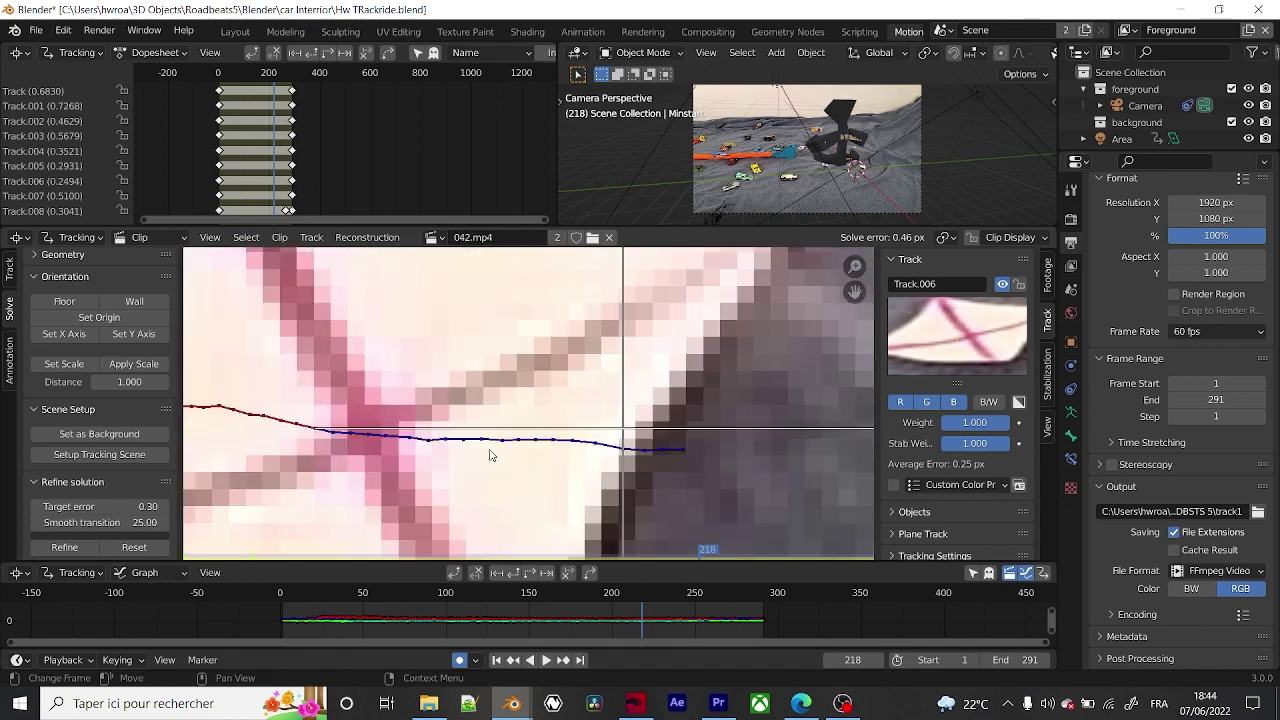
{"action": "scroll", "coordinate": [650, 426], "scroll_direction": "up", "scroll_amount": 5}
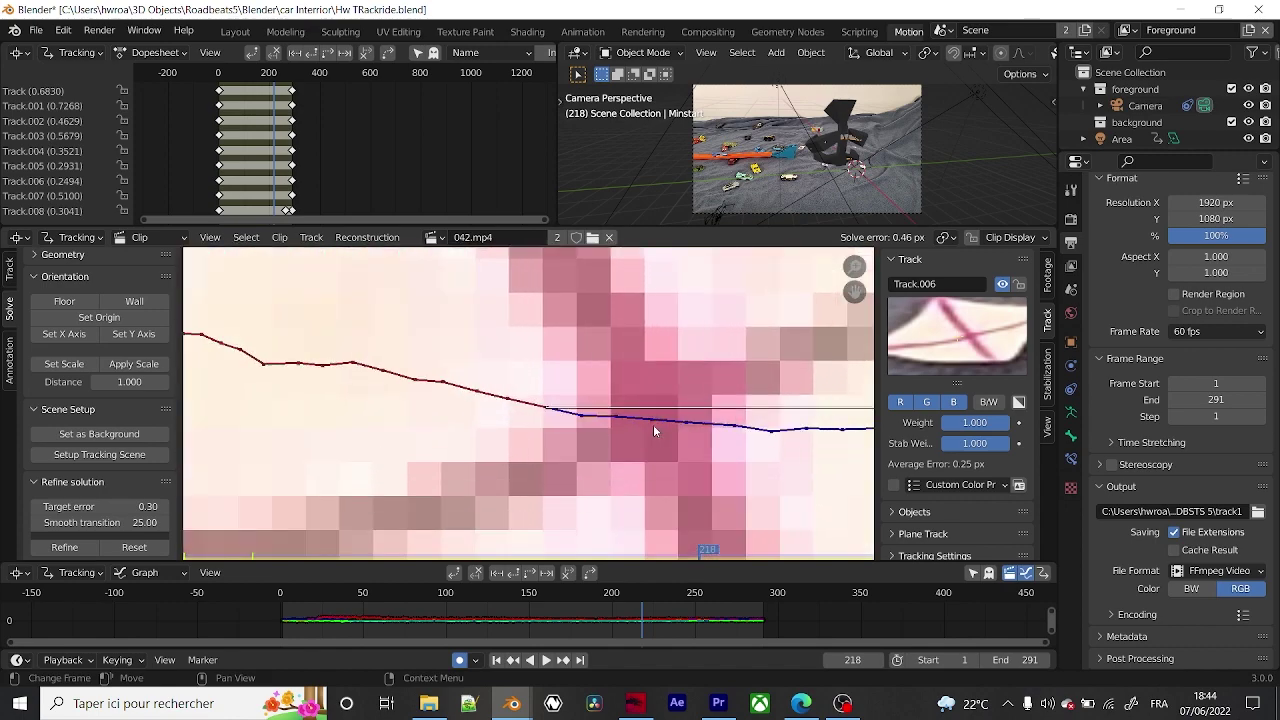
{"action": "scroll", "coordinate": [569, 396], "scroll_direction": "up", "scroll_amount": 4}
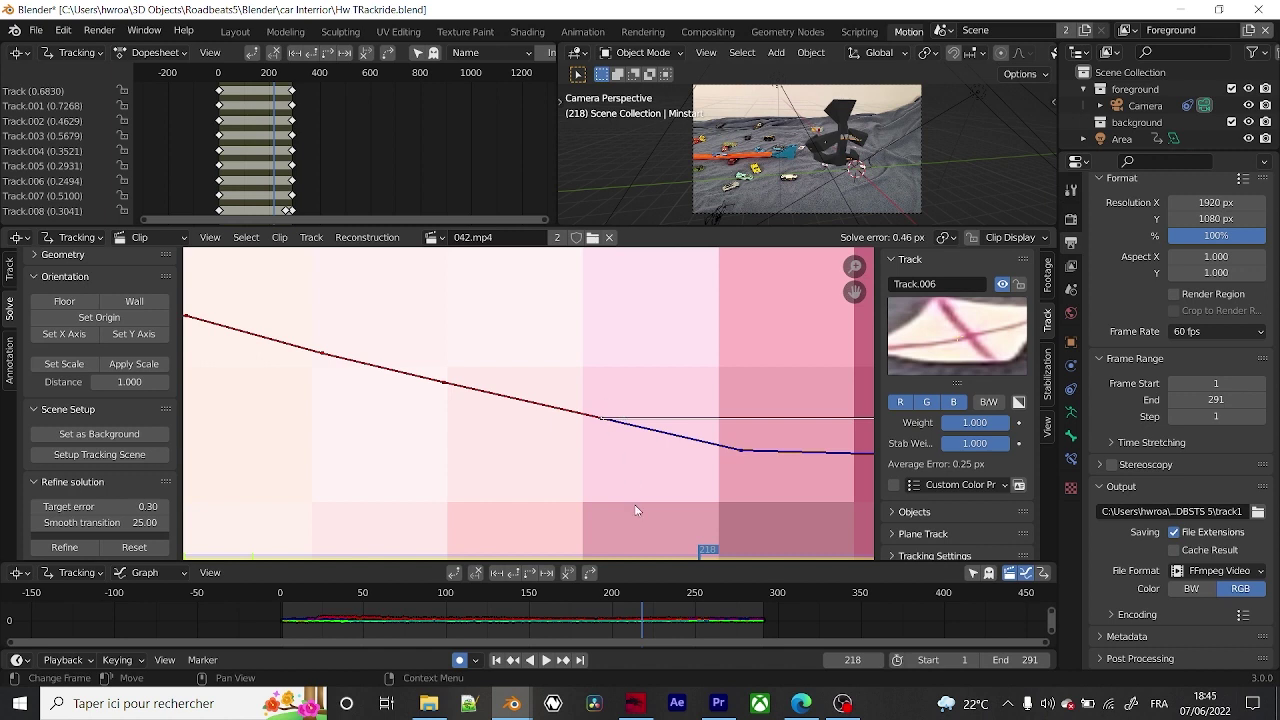
{"action": "key", "text": "g"}
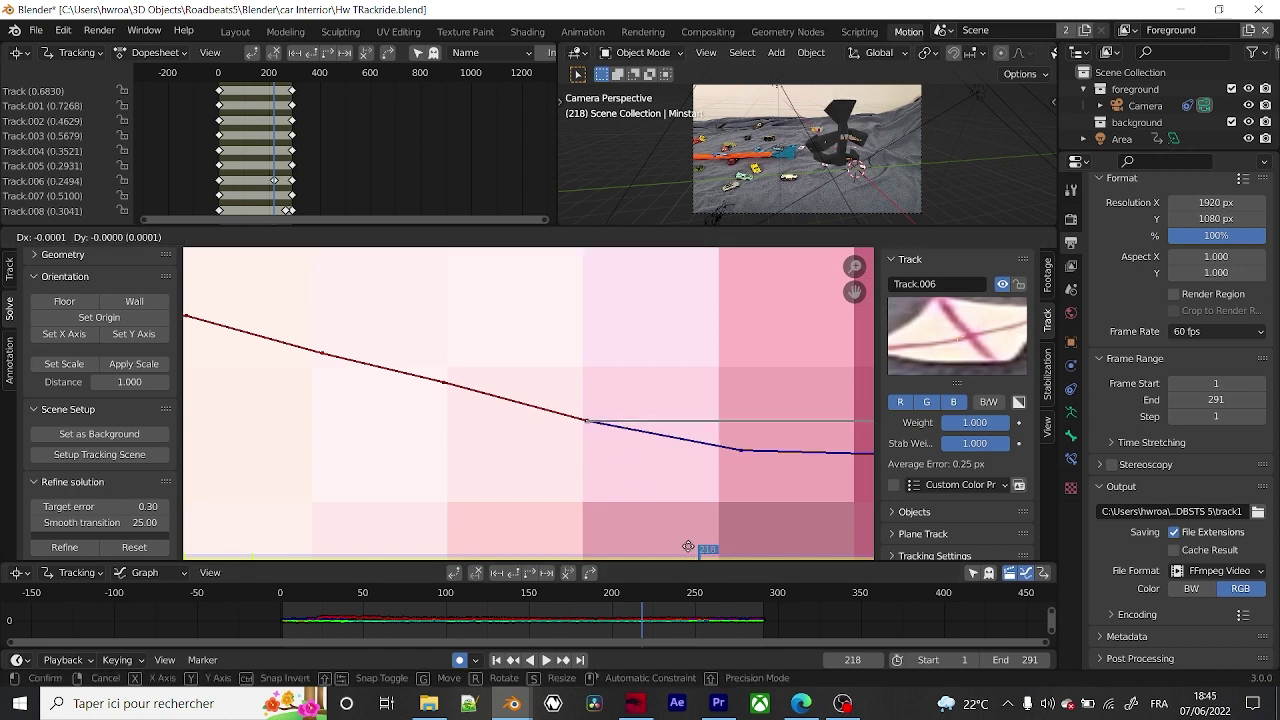
{"action": "left_click", "coordinate": [389, 551]}
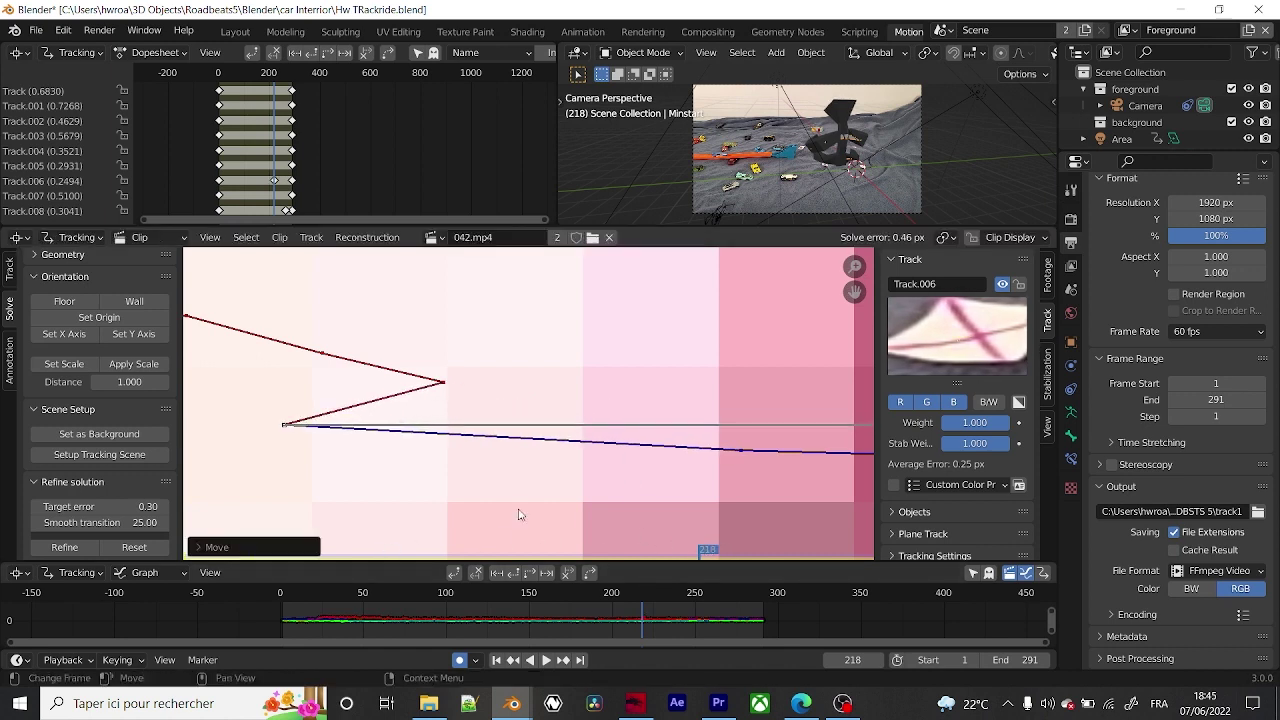
{"action": "key", "text": "ctrl+z"}
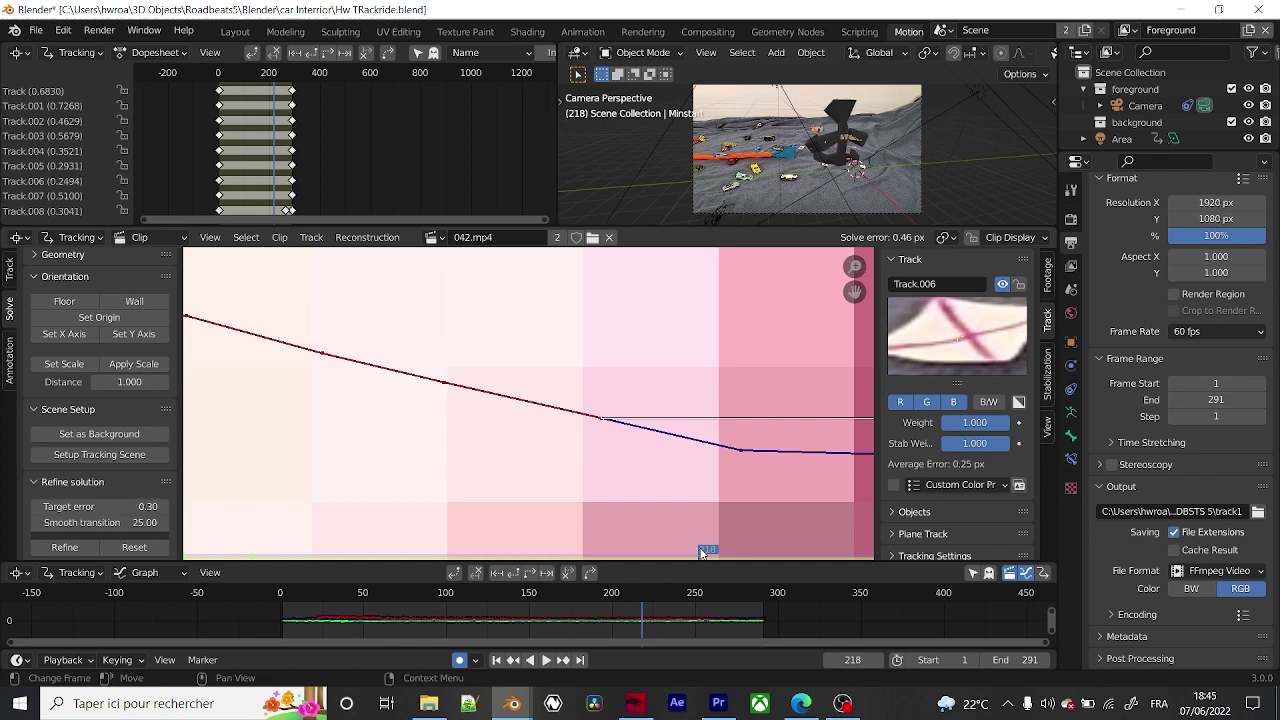
Step the clip to frame 221 and zoom in and out around Track.006's path.
{"action": "left_click_drag", "start_coordinate": [704, 553], "coordinate": [674, 556]}
{"action": "key", "text": "Right"}
{"action": "key", "text": "Right"}
{"action": "key", "text": "Right"}
{"action": "key", "text": "Right"}
{"action": "key", "text": "Right"}
{"action": "key", "text": "Right"}
{"action": "key", "text": "Right"}
{"action": "key", "text": "Right"}
{"action": "key", "text": "Right"}
{"action": "key", "text": "Right"}
{"action": "key", "text": "Right"}
{"action": "key", "text": "Right"}
{"action": "key", "text": "Right"}
{"action": "key", "text": "Right"}
{"action": "key", "text": "Right"}
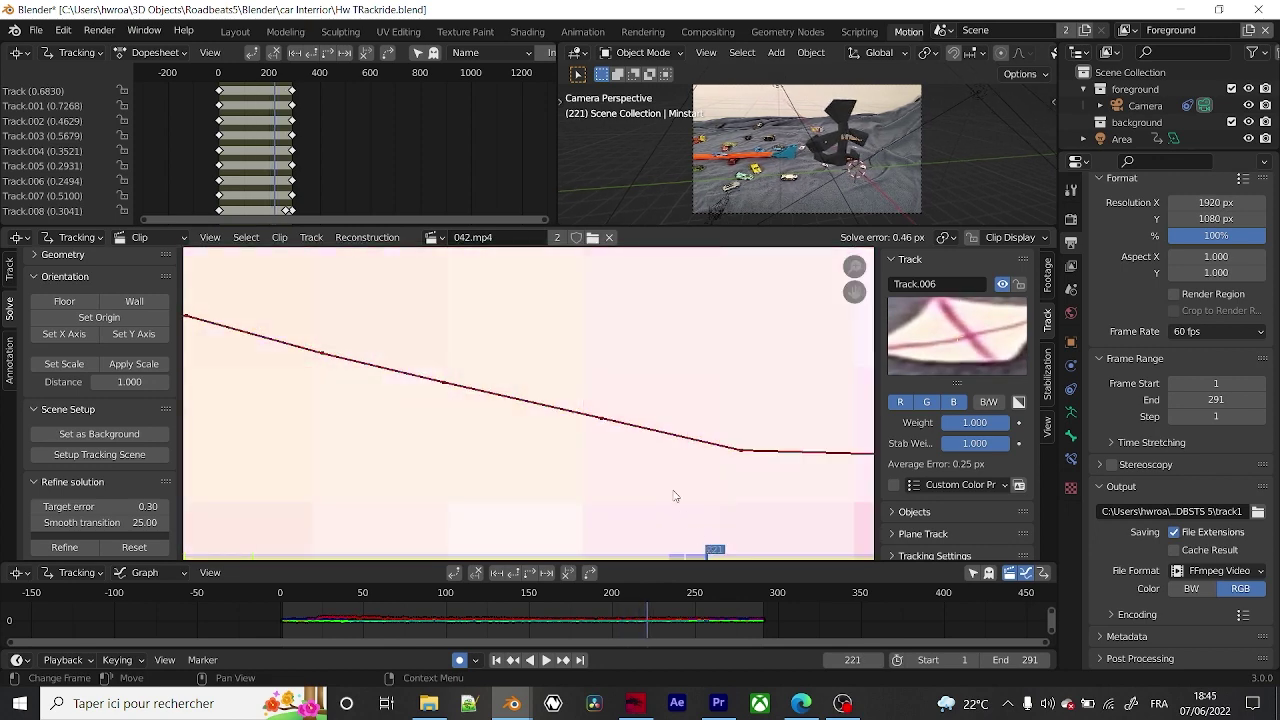
{"action": "scroll", "coordinate": [583, 437], "scroll_direction": "up", "scroll_amount": 7}
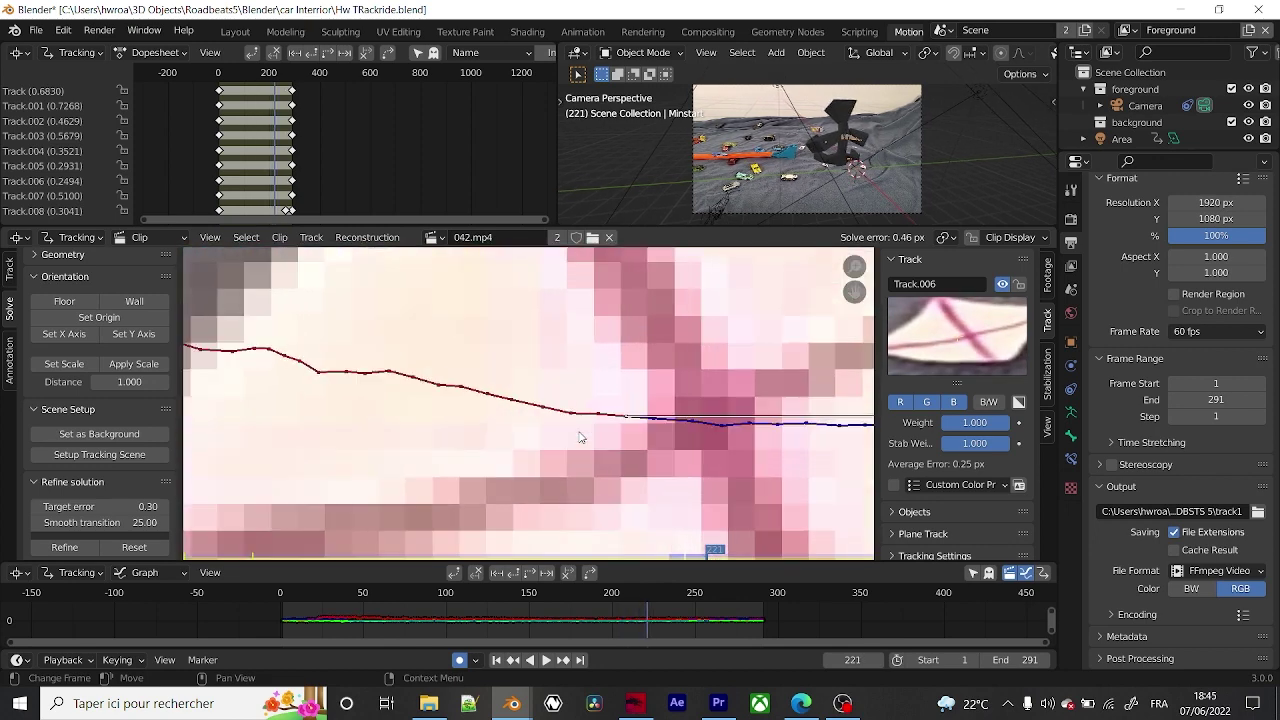
{"action": "scroll", "coordinate": [631, 434], "scroll_direction": "down", "scroll_amount": 1}
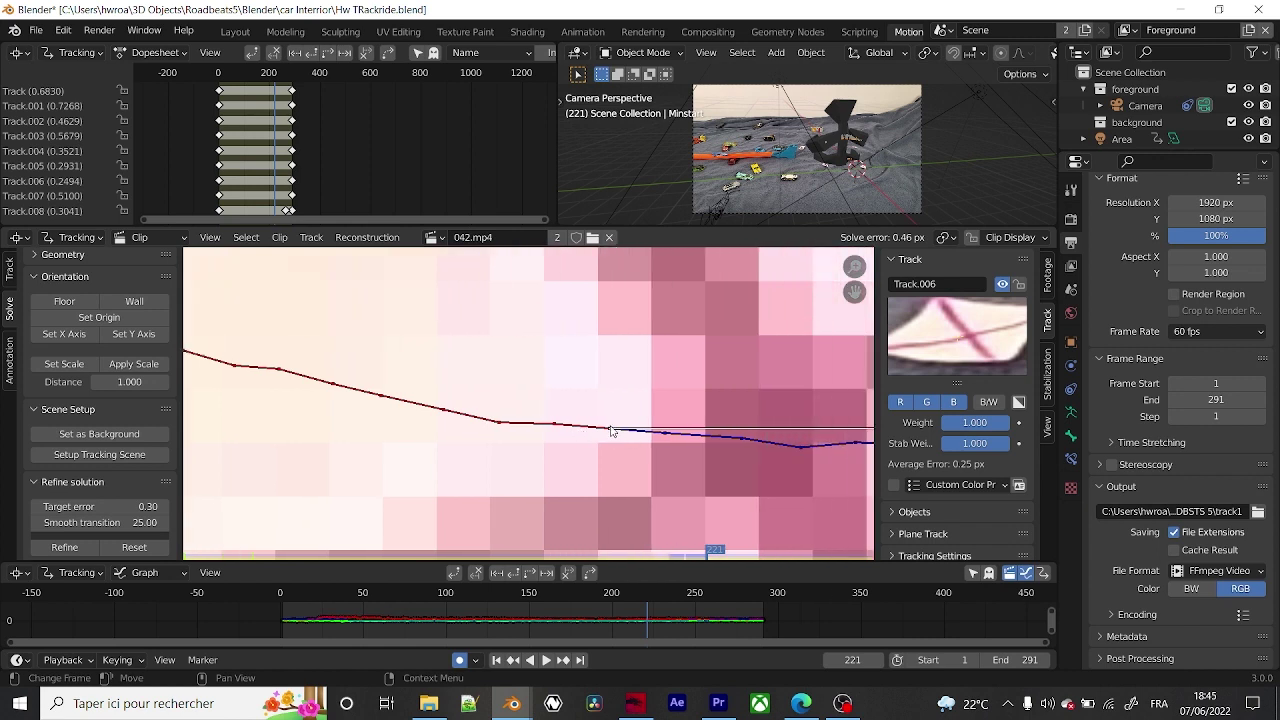
{"action": "scroll", "coordinate": [509, 380], "scroll_direction": "up", "scroll_amount": 3}
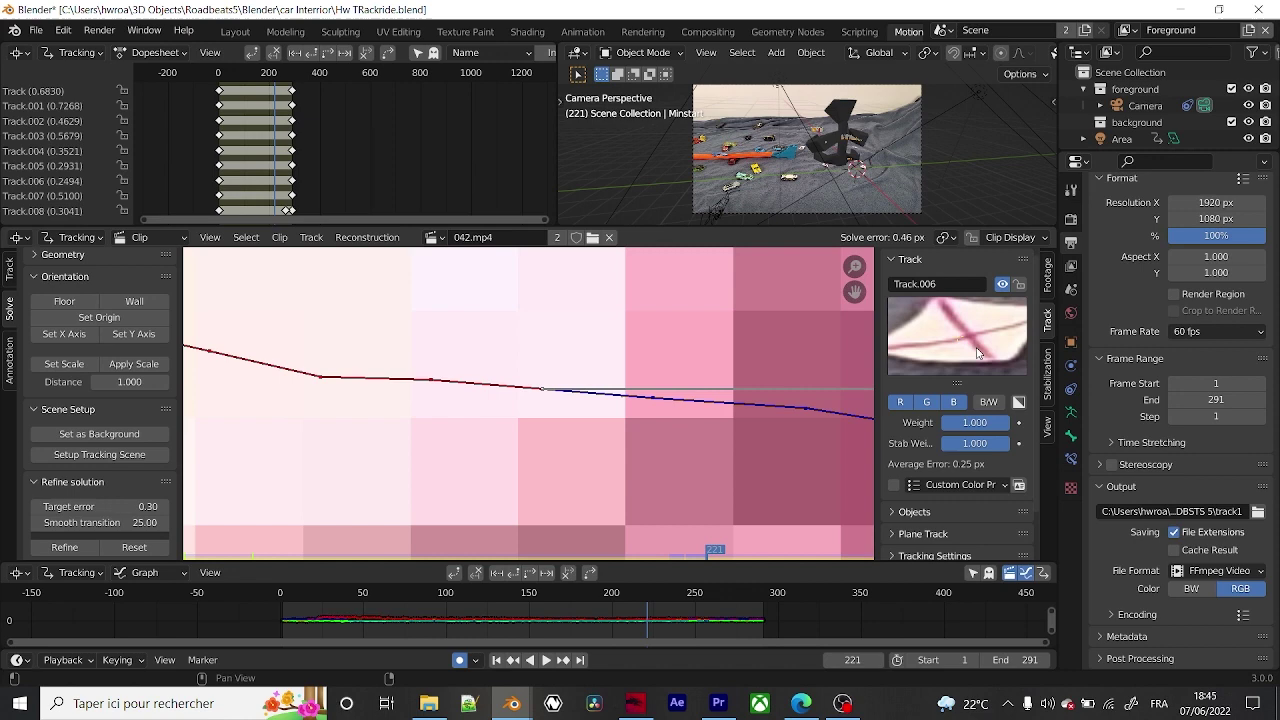
{"action": "scroll", "coordinate": [551, 396], "scroll_direction": "down", "scroll_amount": 3}
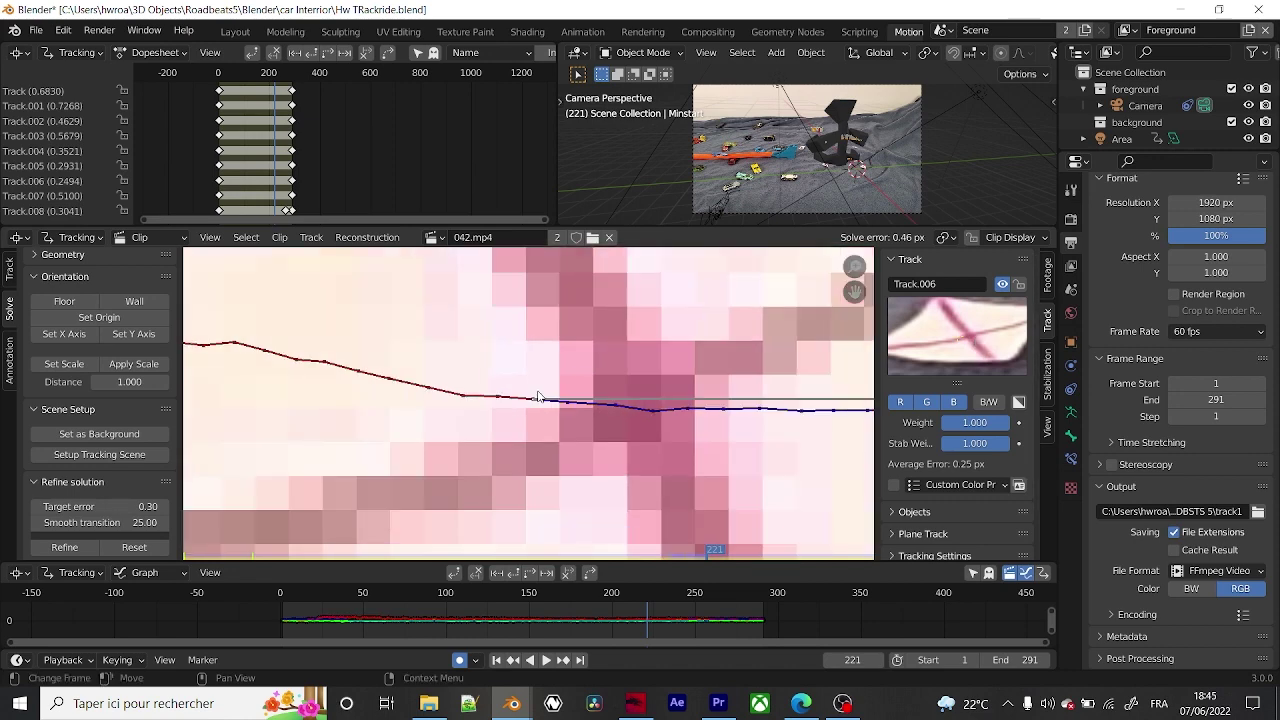
{"action": "scroll", "coordinate": [540, 402], "scroll_direction": "up", "scroll_amount": 4}
{"action": "scroll", "coordinate": [538, 406], "scroll_direction": "down", "scroll_amount": 6}
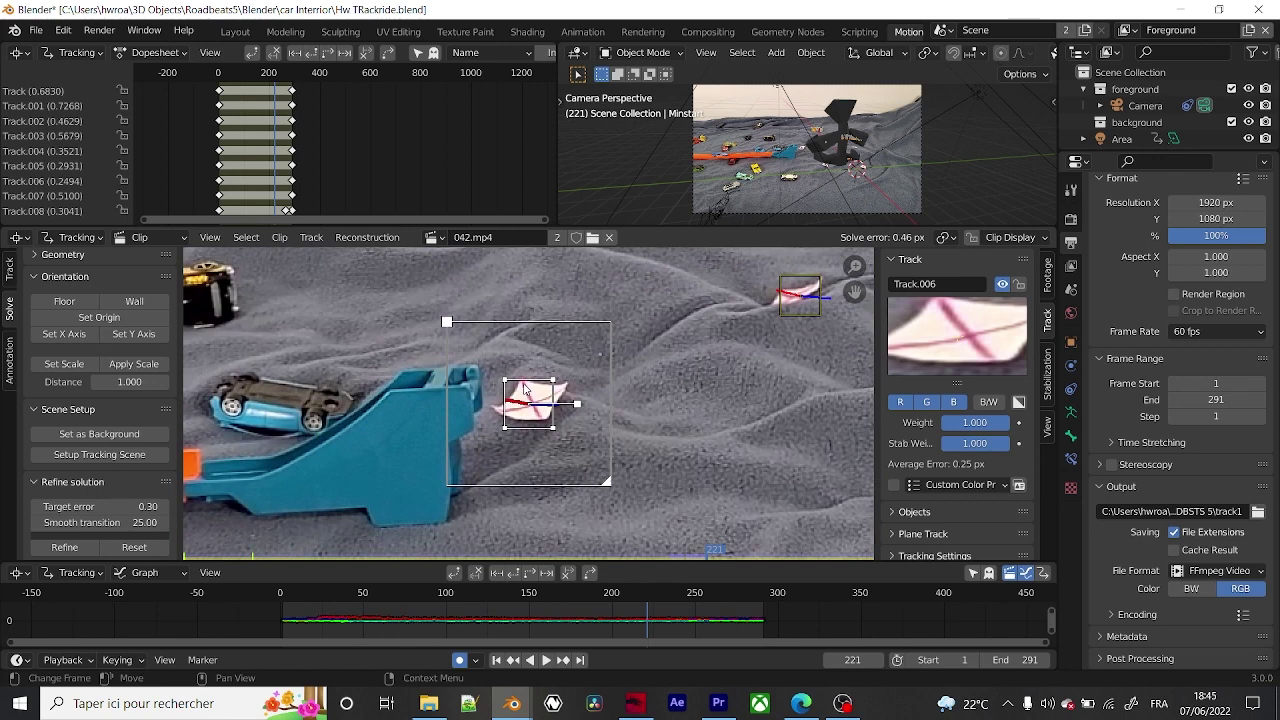
{"action": "scroll", "coordinate": [555, 378], "scroll_direction": "up", "scroll_amount": 6}
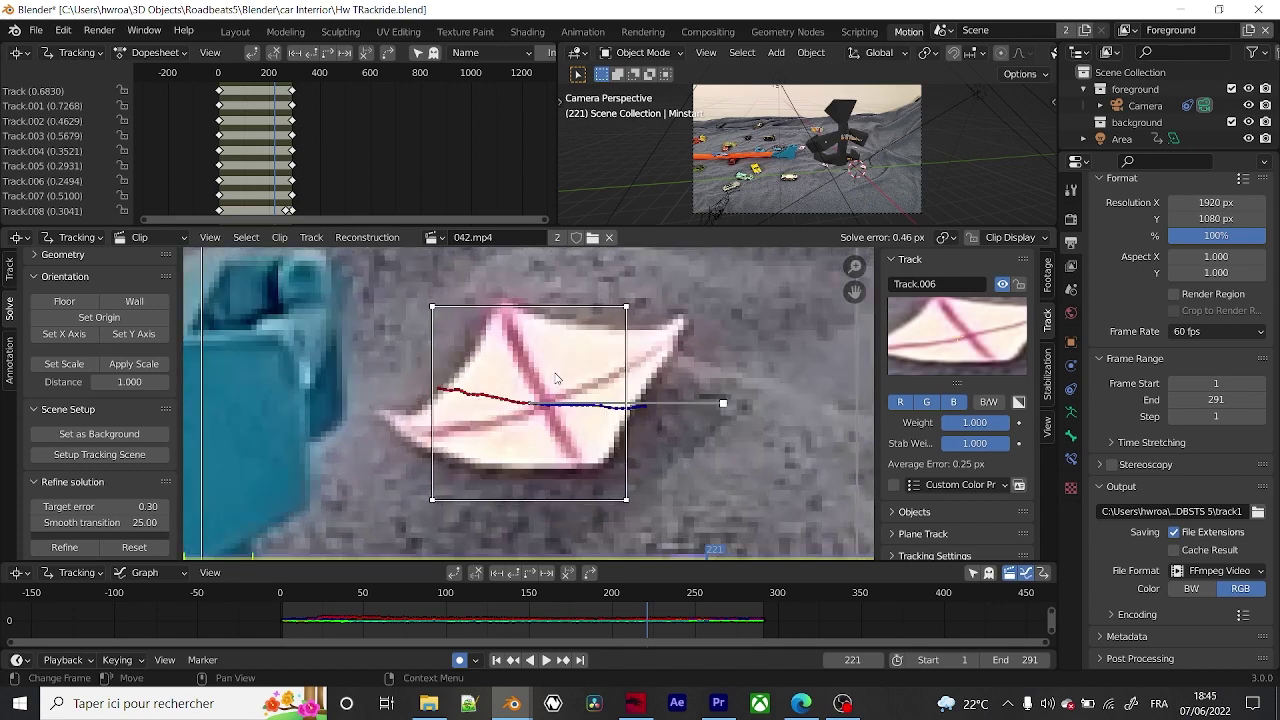
{"action": "scroll", "coordinate": [557, 378], "scroll_direction": "down", "scroll_amount": 5}
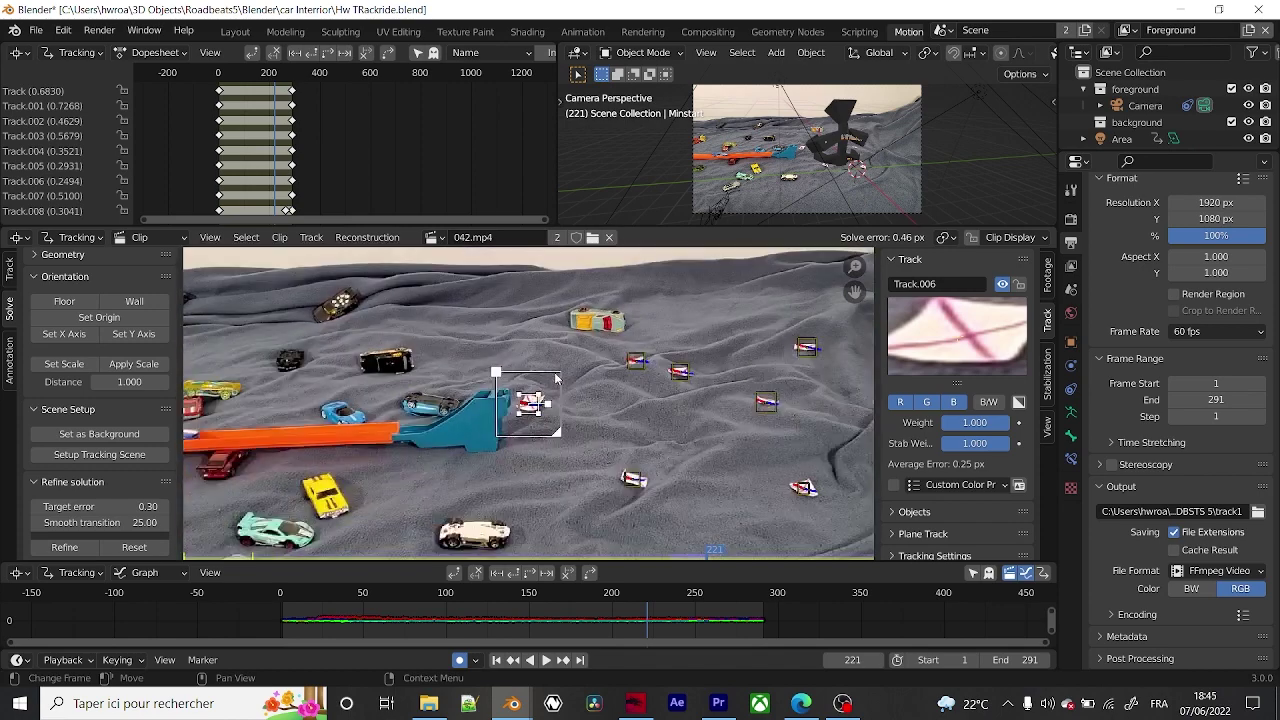
{"action": "scroll", "coordinate": [610, 366], "scroll_direction": "down", "scroll_amount": 1}
{"action": "scroll", "coordinate": [572, 450], "scroll_direction": "up", "scroll_amount": 3}
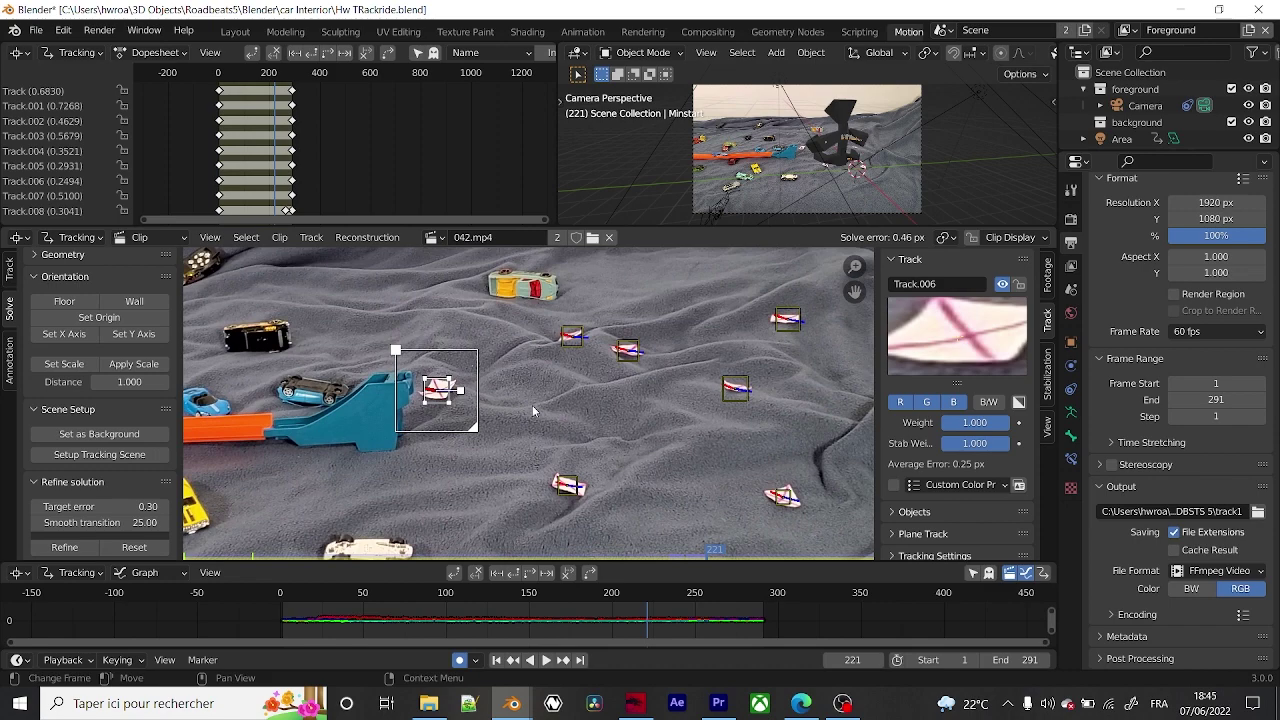
{"action": "scroll", "coordinate": [530, 408], "scroll_direction": "up", "scroll_amount": 4}
{"action": "scroll", "coordinate": [510, 422], "scroll_direction": "down", "scroll_amount": 2}
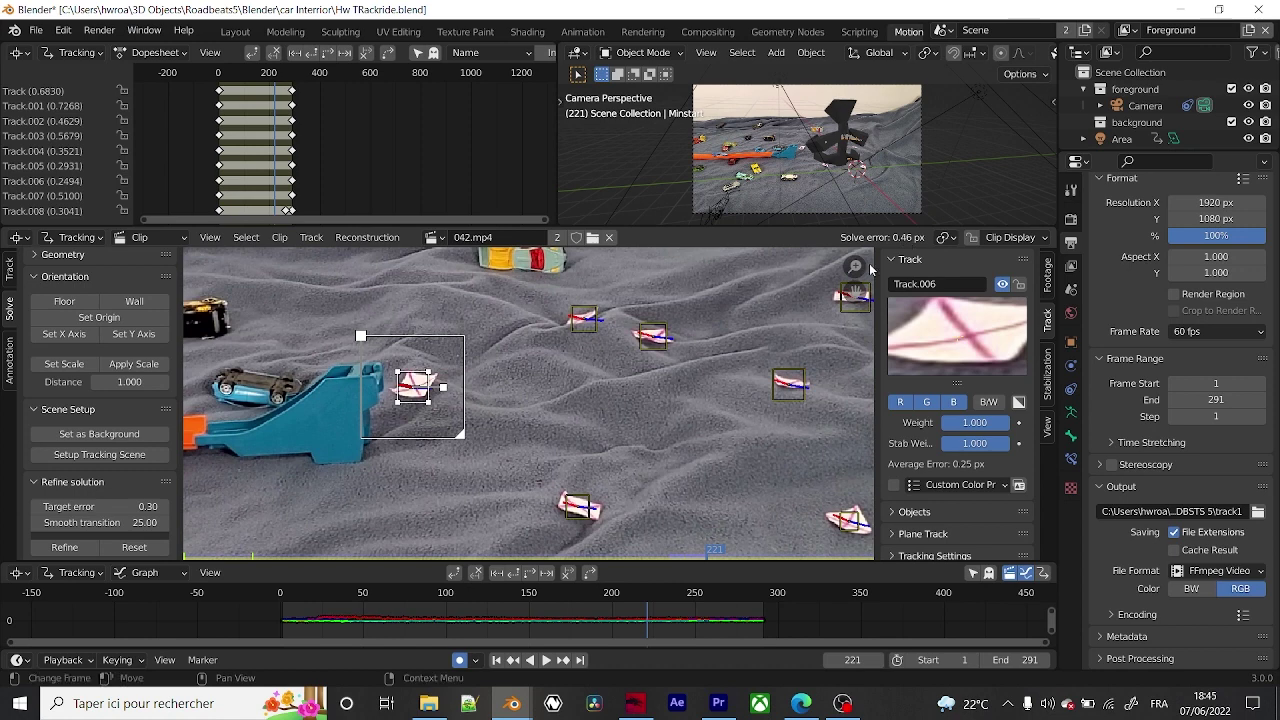
{"action": "left_click", "coordinate": [229, 135]}
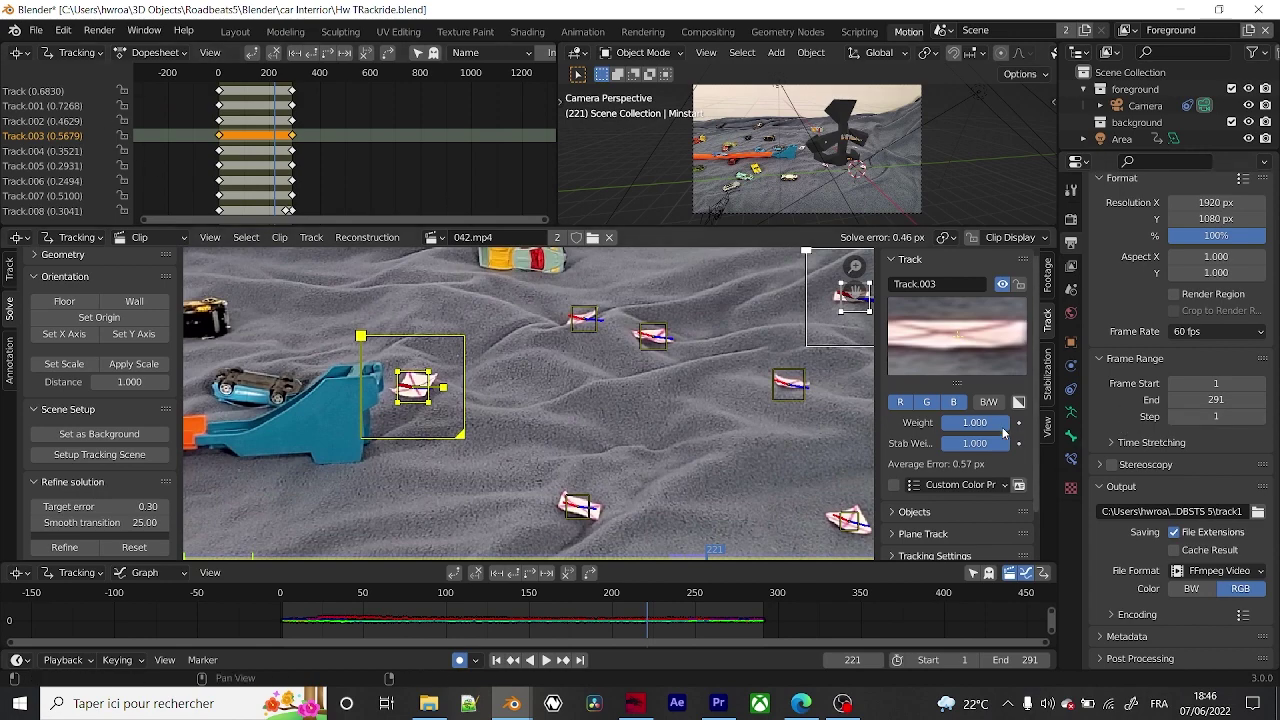
{"action": "left_click_drag", "start_coordinate": [975, 422], "coordinate": [1005, 422]}
{"action": "key", "text": "Home"}
{"action": "scroll", "coordinate": [557, 402], "scroll_direction": "up", "scroll_amount": 3}
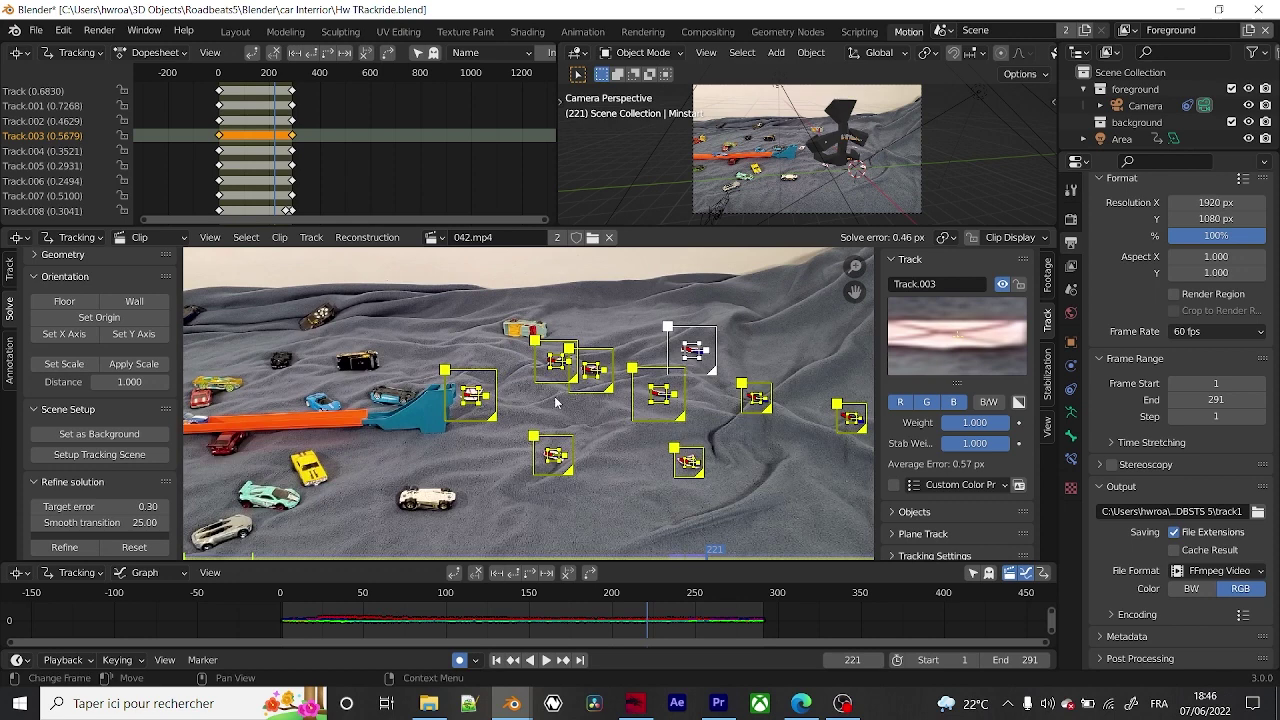
{"action": "scroll", "coordinate": [14, 313], "scroll_direction": "up", "scroll_amount": 5}
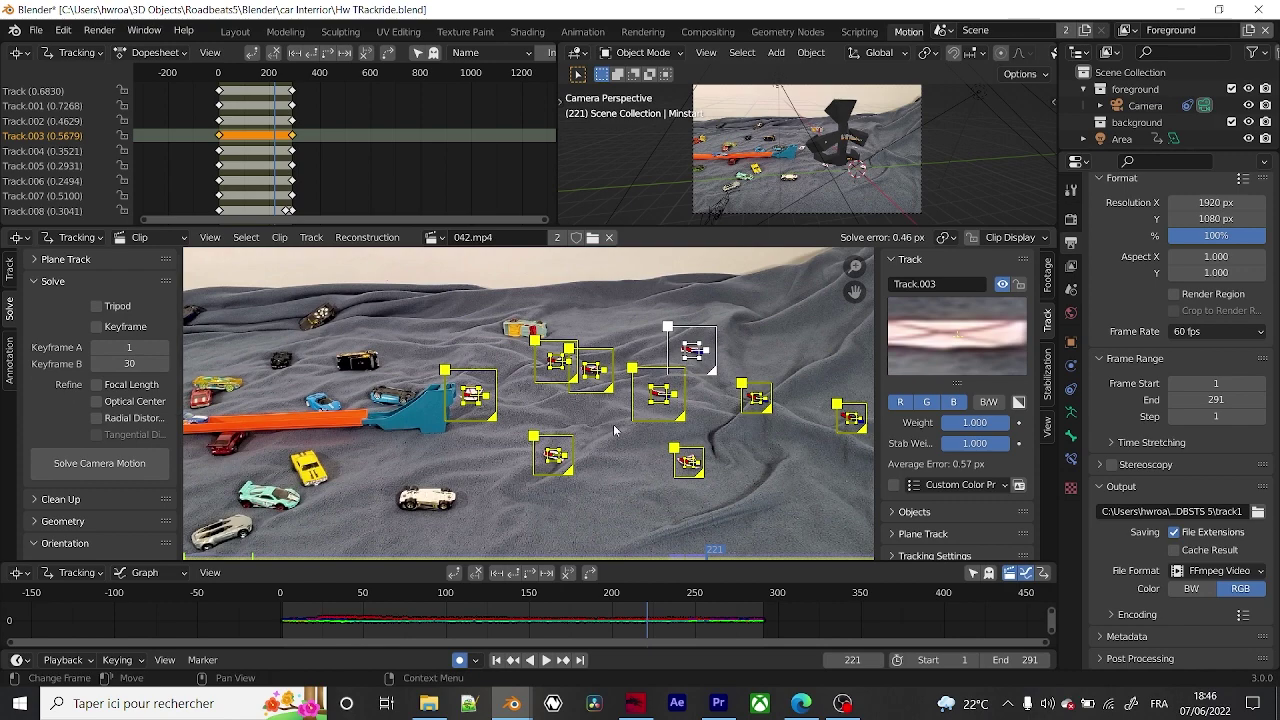
{"action": "scroll", "coordinate": [614, 430], "scroll_direction": "down", "scroll_amount": 2}
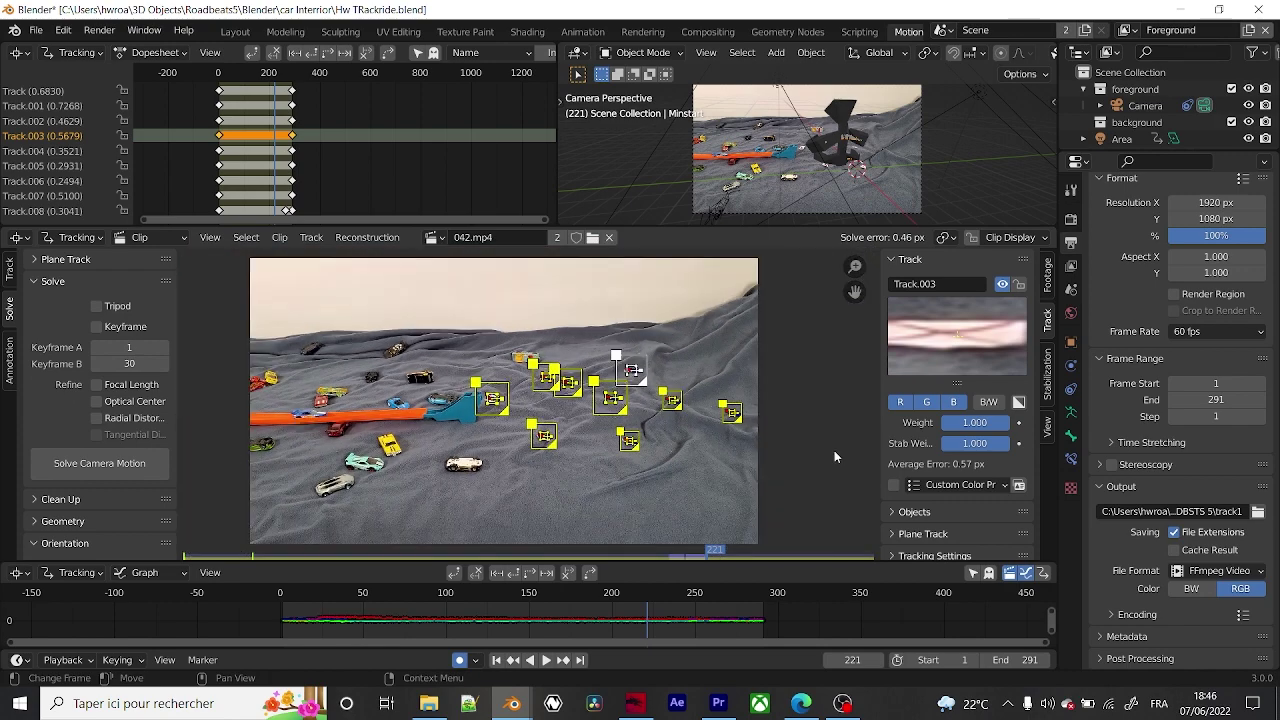
{"action": "scroll", "coordinate": [540, 400], "scroll_direction": "up", "scroll_amount": 5}
Select only Track.001, centre the view on it, and lower its weight to 0.676.
{"action": "mouse_move", "coordinate": [387, 128]}
{"action": "middle_mouse_down"}
{"action": "mouse_move", "coordinate": [390, 106]}
{"action": "mouse_move", "coordinate": [387, 128]}
{"action": "middle_mouse_up"}
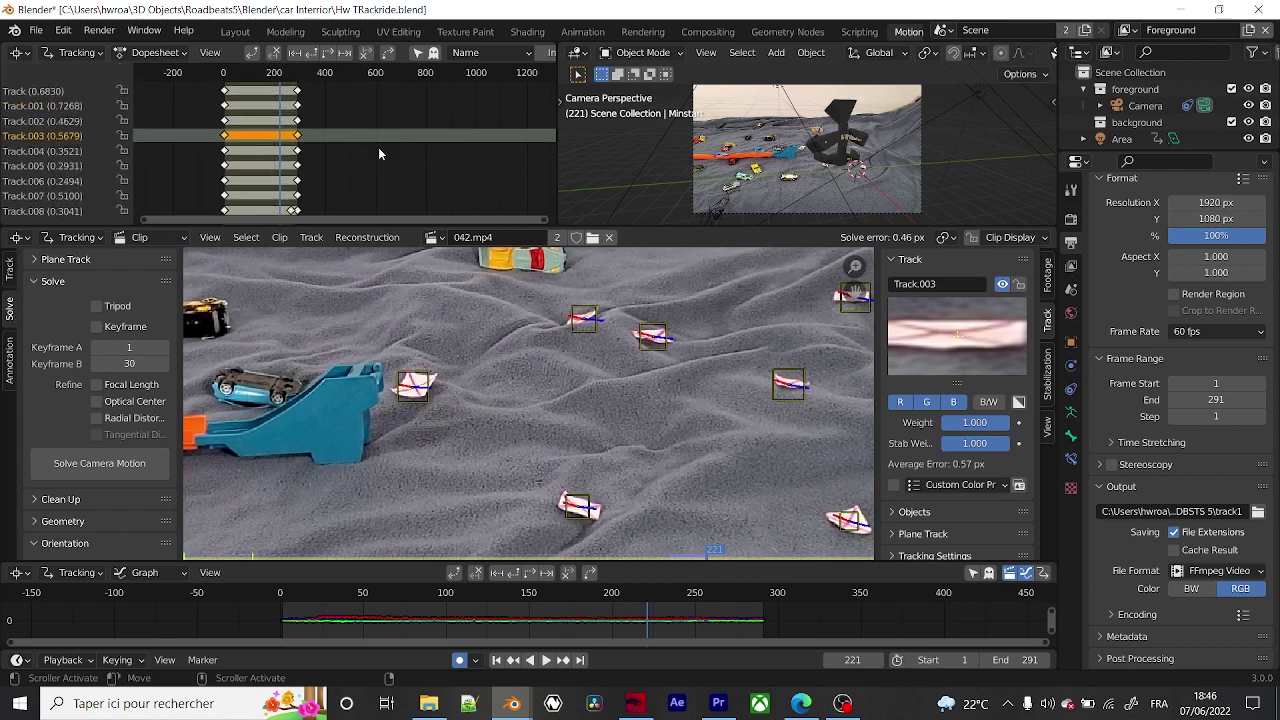
{"action": "left_click", "coordinate": [245, 141]}
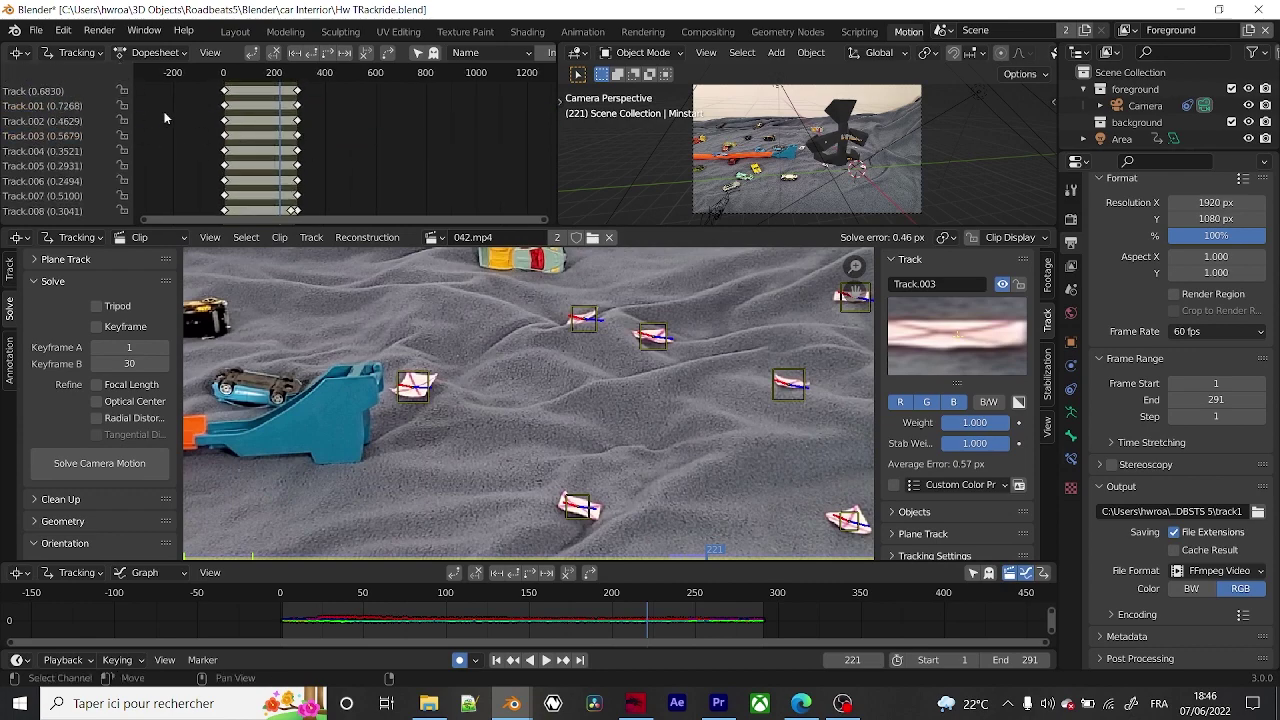
{"action": "left_click", "coordinate": [76, 107]}
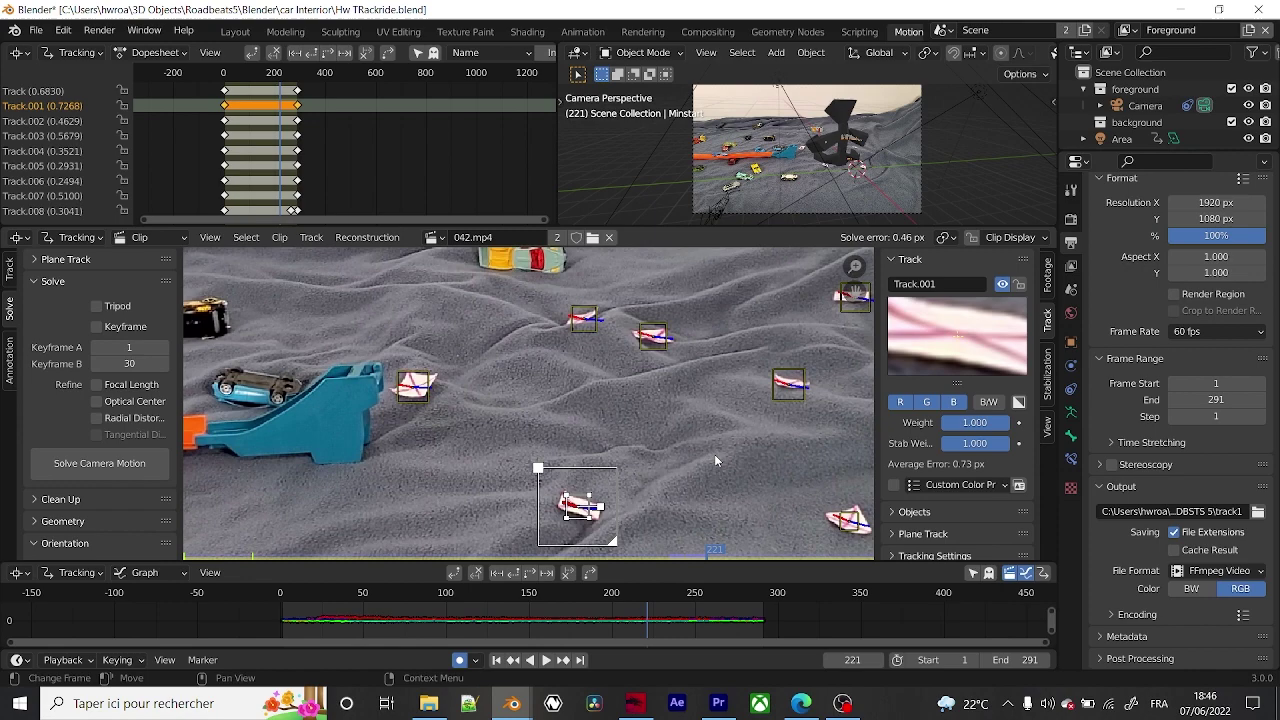
{"action": "key", "text": "KP_Decimal"}
{"action": "left_click_drag", "start_coordinate": [975, 430], "coordinate": [962, 430]}
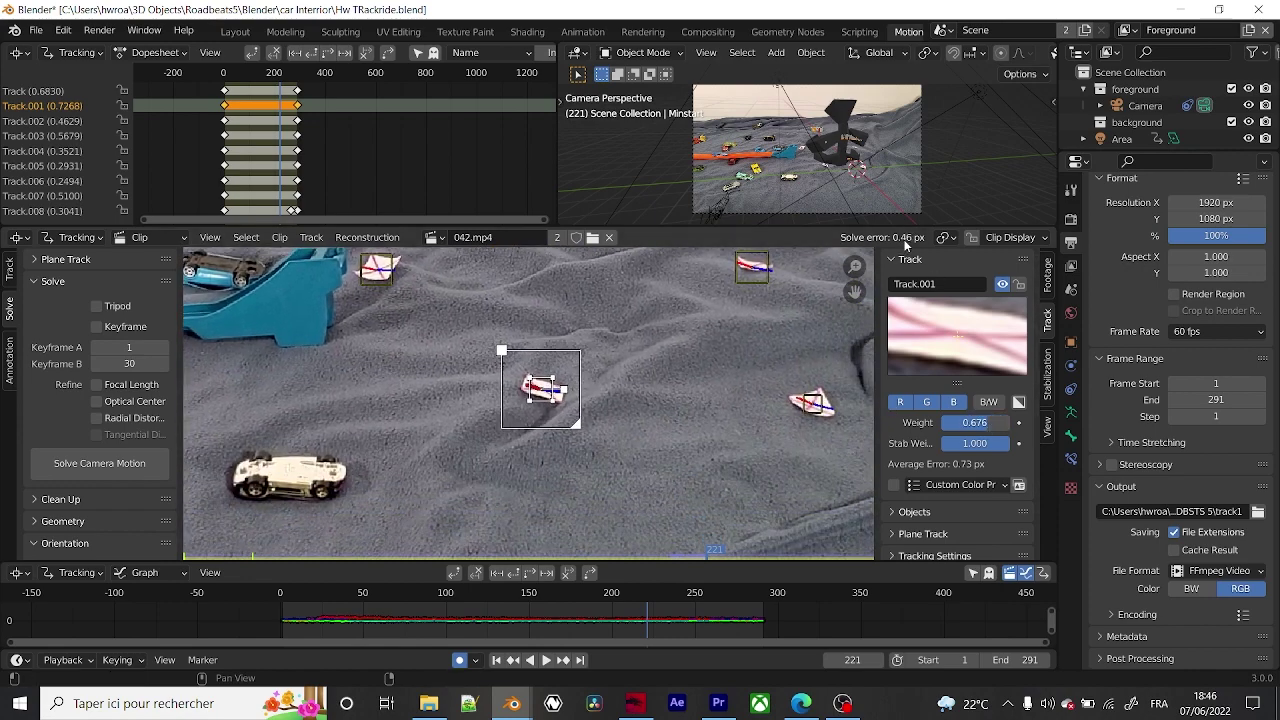
Re-solve the camera motion, bringing the solve error down to 0.42 px.
{"action": "scroll", "coordinate": [632, 381], "scroll_direction": "down", "scroll_amount": 4}
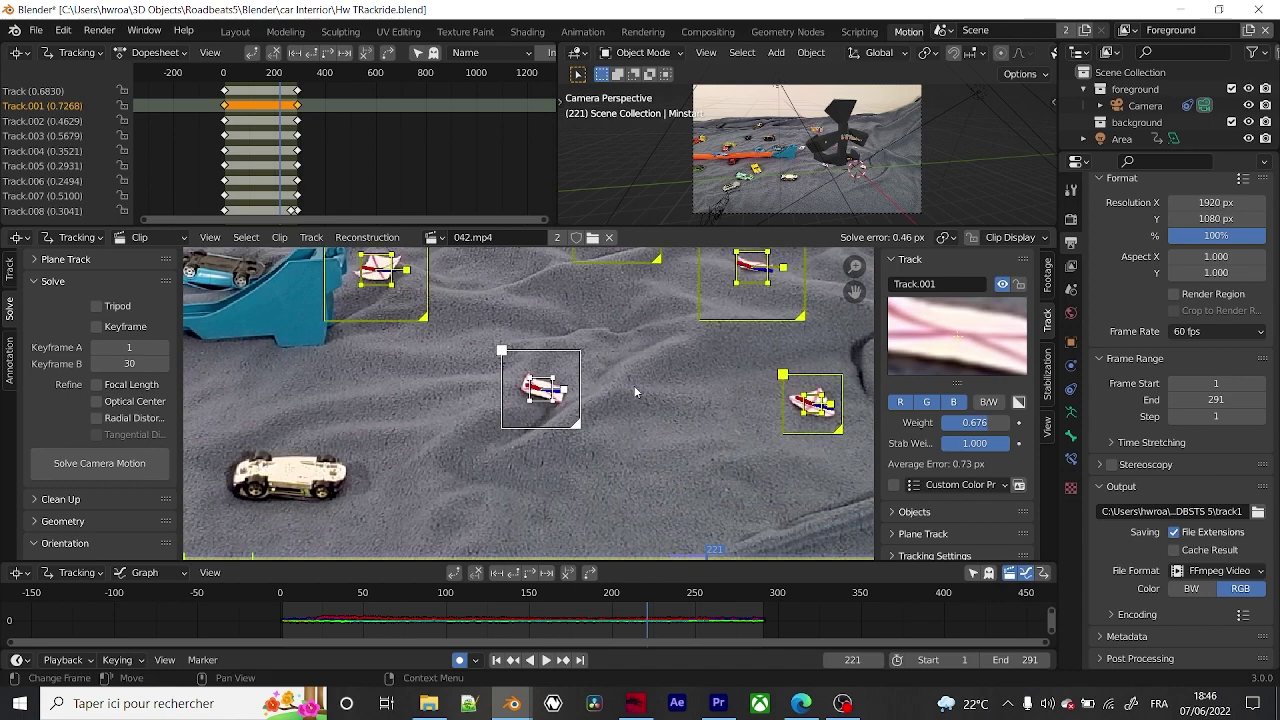
{"action": "left_click", "coordinate": [100, 465]}
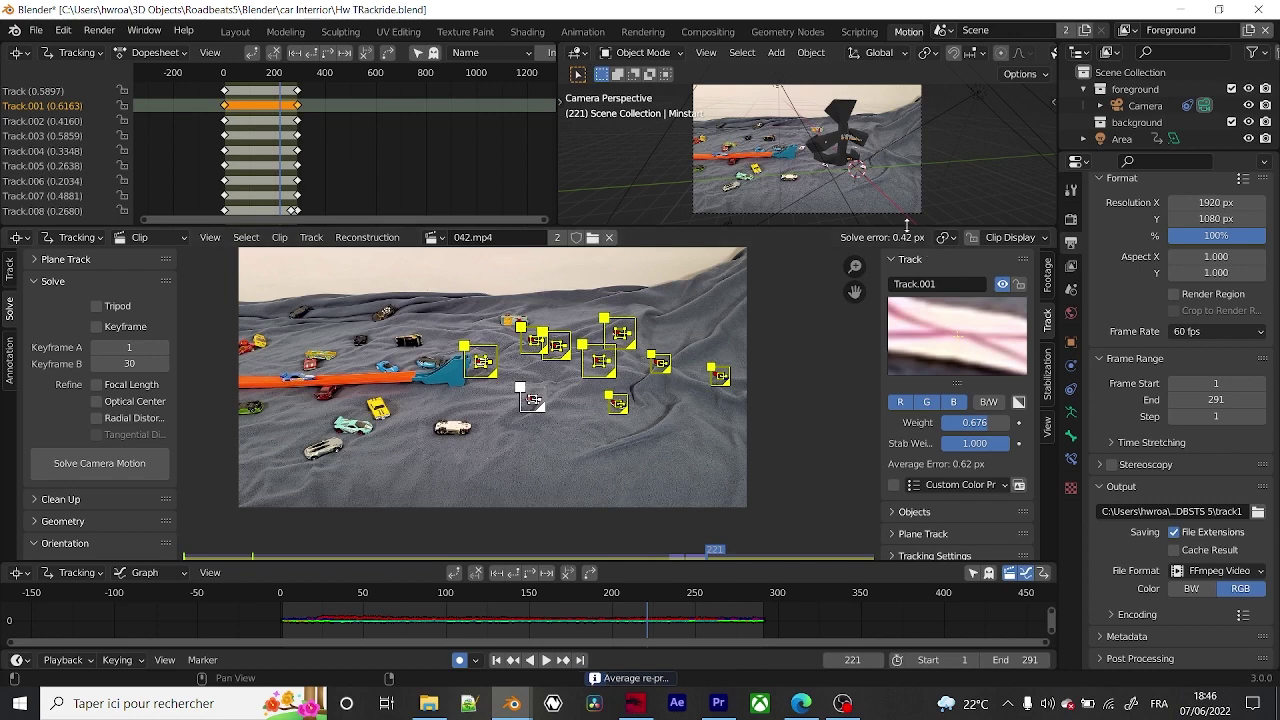
{"action": "scroll", "coordinate": [569, 424], "scroll_direction": "up", "scroll_amount": 3}
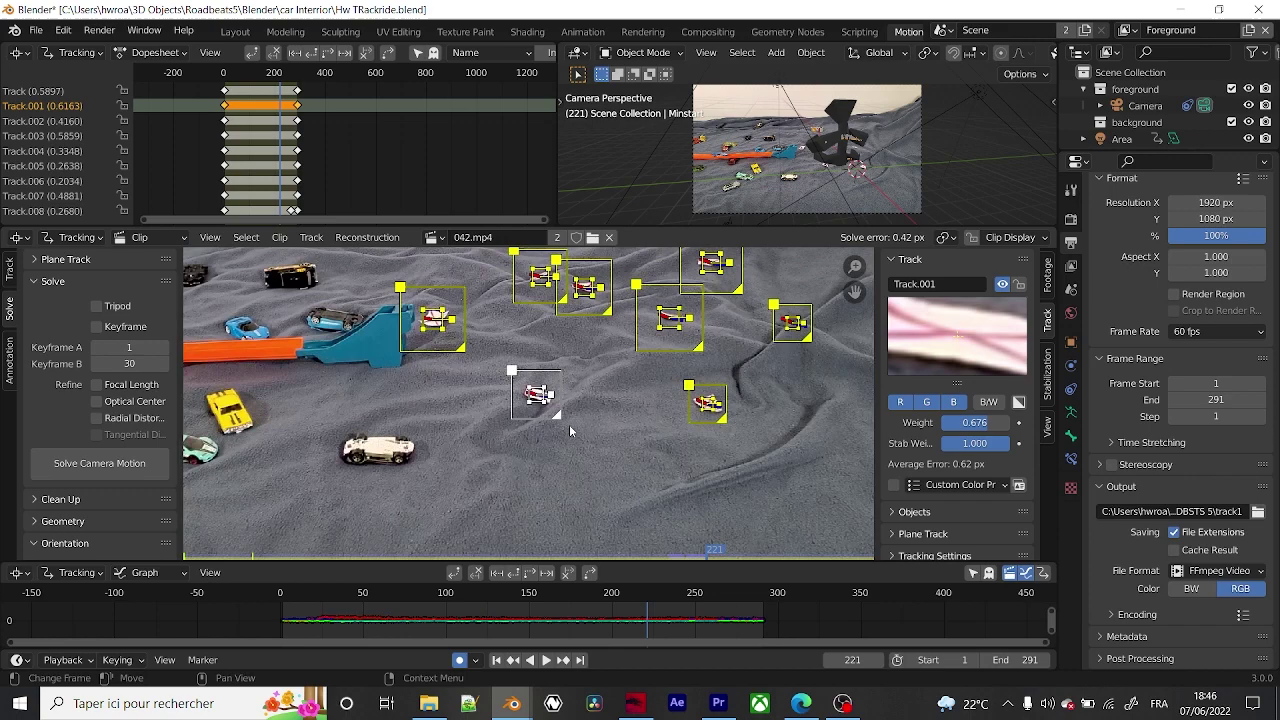
{"action": "scroll", "coordinate": [586, 380], "scroll_direction": "down", "scroll_amount": 1}
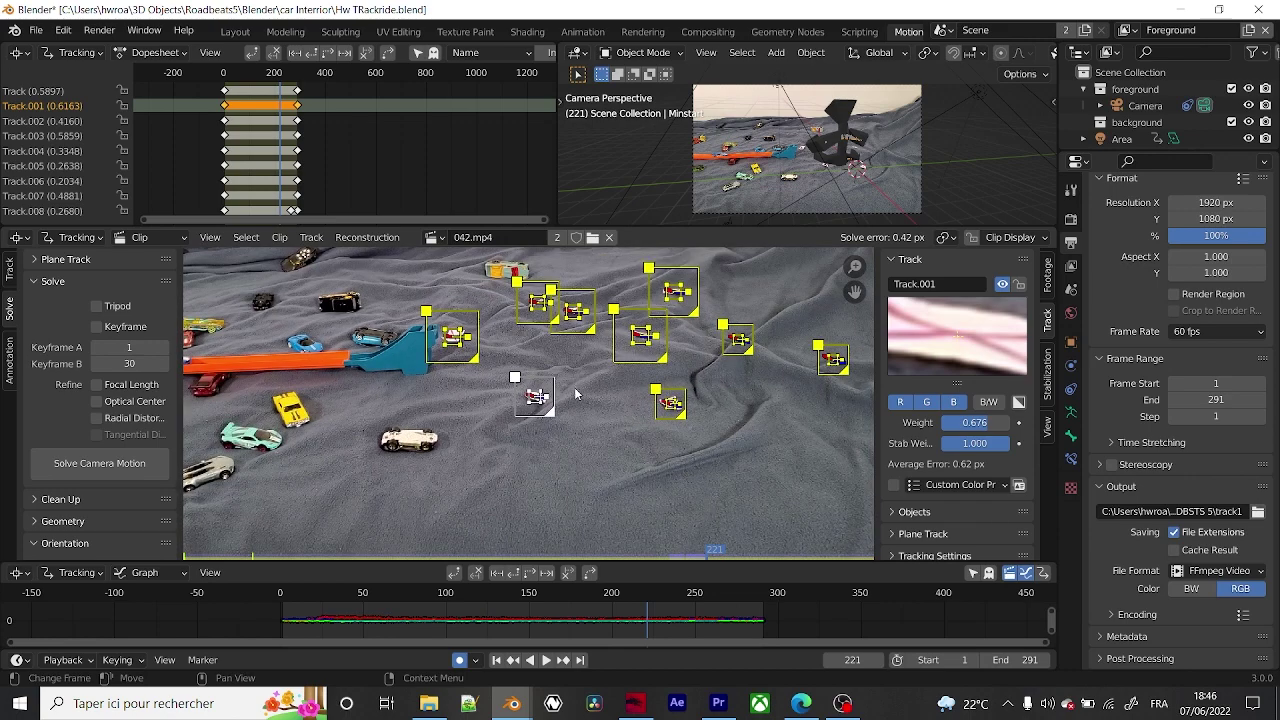
{"action": "scroll", "coordinate": [574, 394], "scroll_direction": "up", "scroll_amount": 3}
{"action": "scroll", "coordinate": [565, 438], "scroll_direction": "down", "scroll_amount": 2}
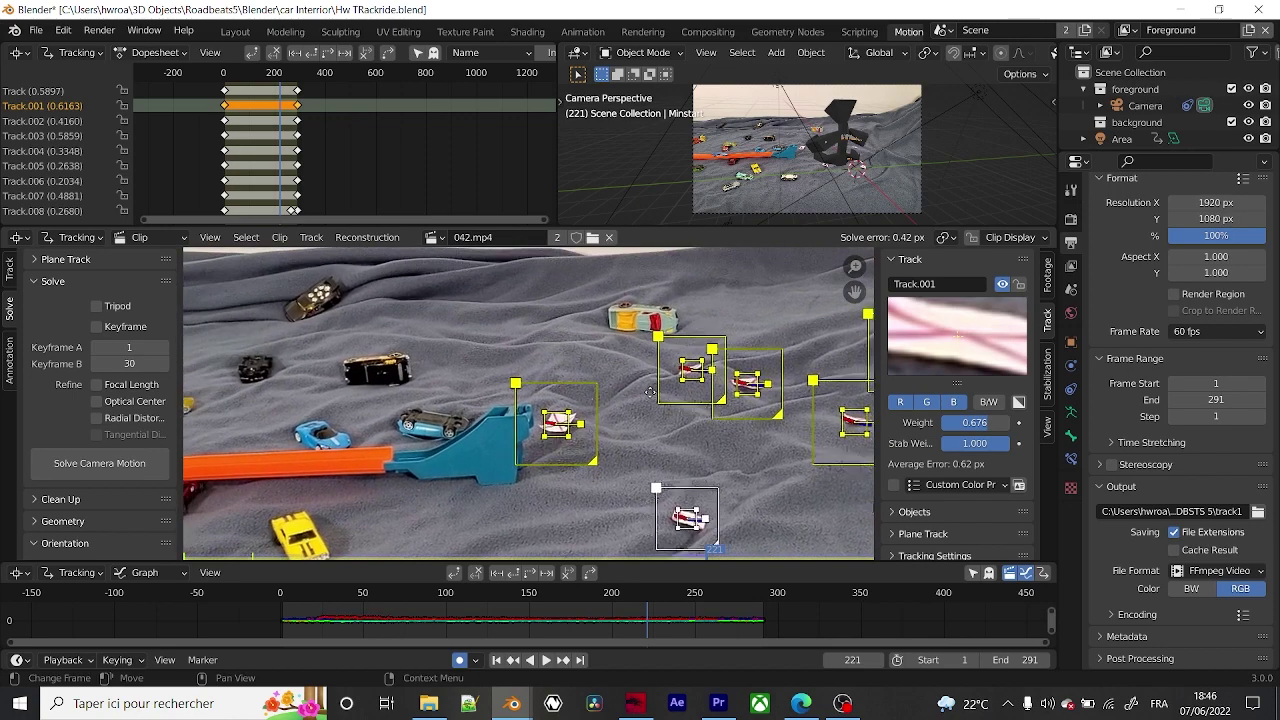
{"action": "scroll", "coordinate": [463, 407], "scroll_direction": "up", "scroll_amount": 5}
{"action": "scroll", "coordinate": [100, 420], "scroll_direction": "down", "scroll_amount": 6}
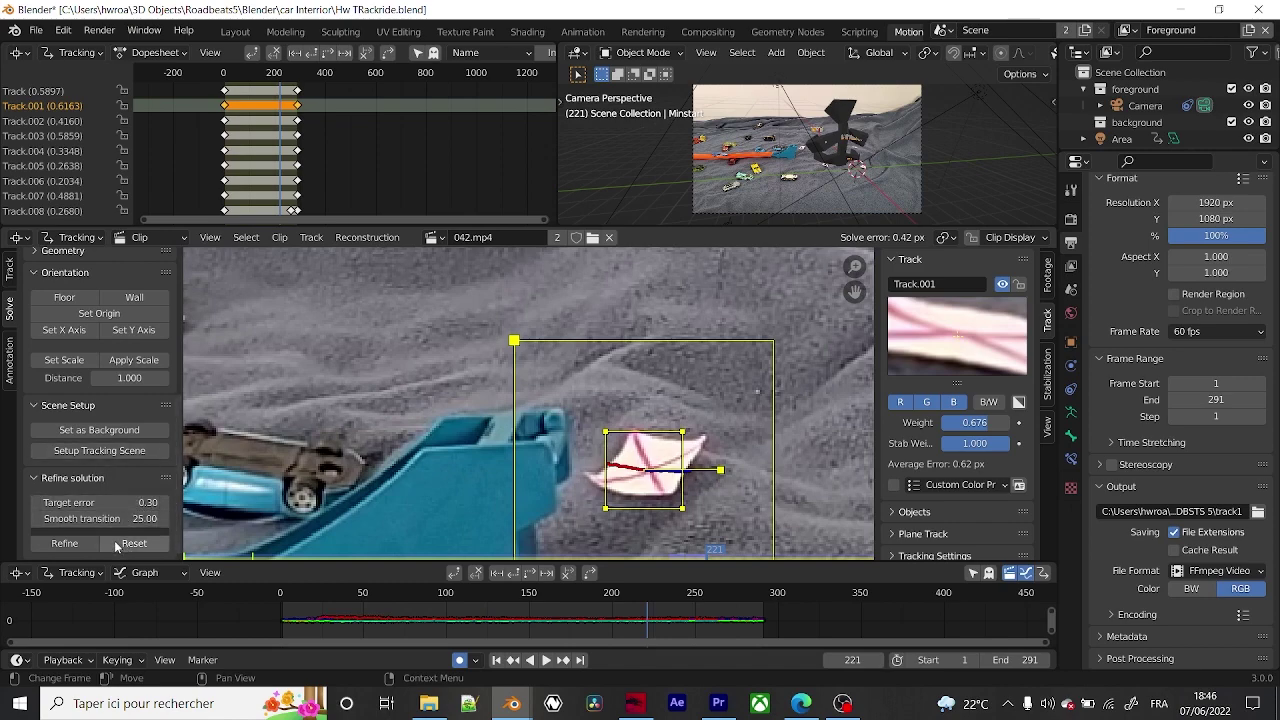
{"action": "left_click", "coordinate": [60, 543]}
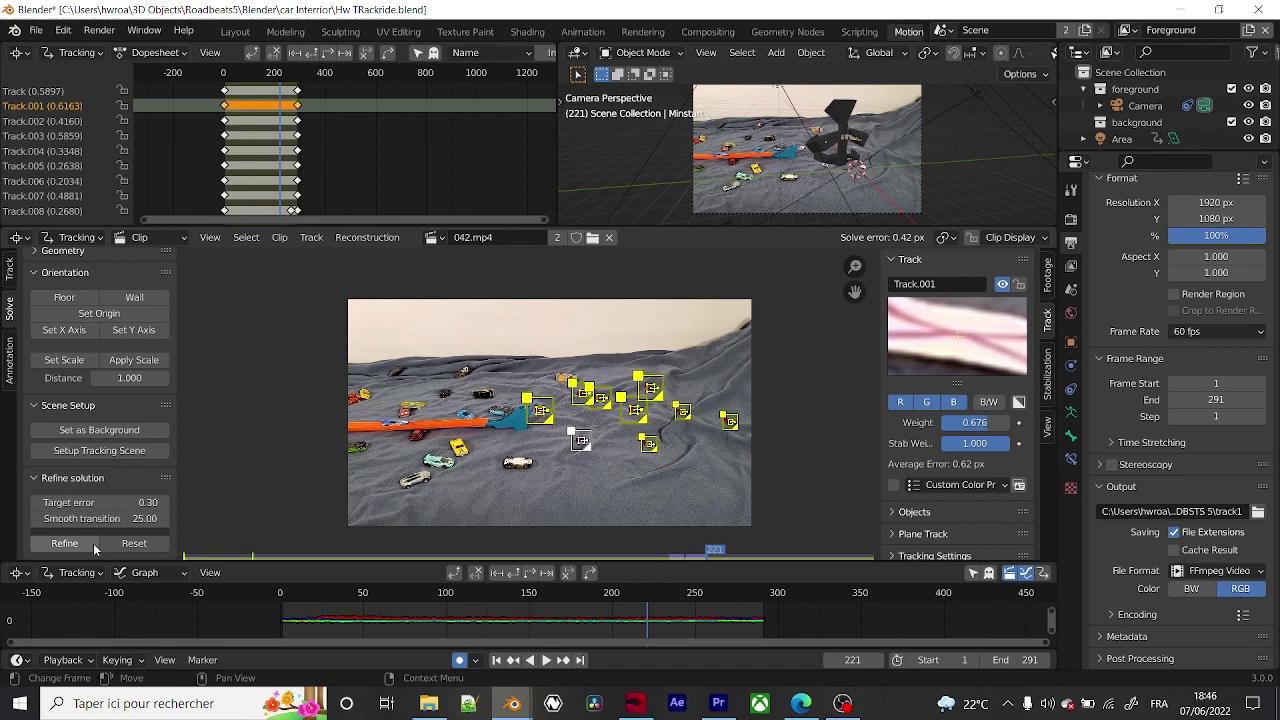
{"action": "left_click", "coordinate": [58, 546]}
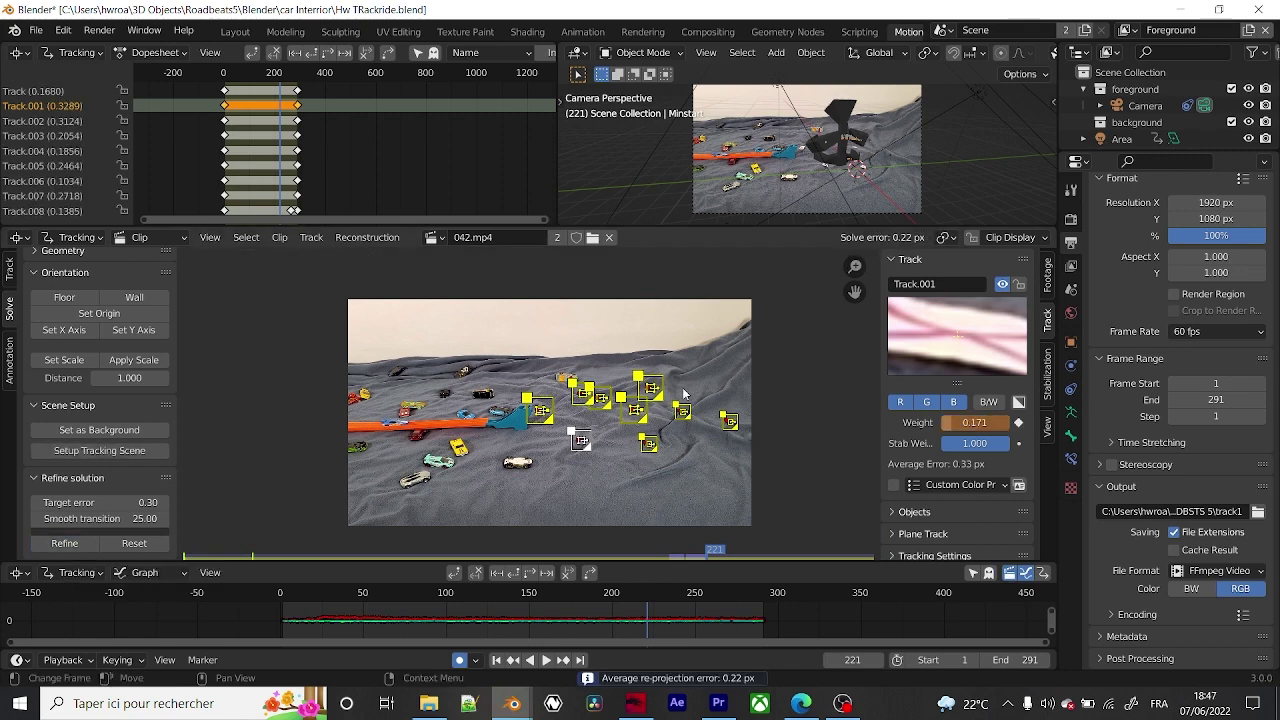
{"action": "scroll", "coordinate": [604, 436], "scroll_direction": "up", "scroll_amount": 3}
{"action": "scroll", "coordinate": [604, 436], "scroll_direction": "up", "scroll_amount": 1}
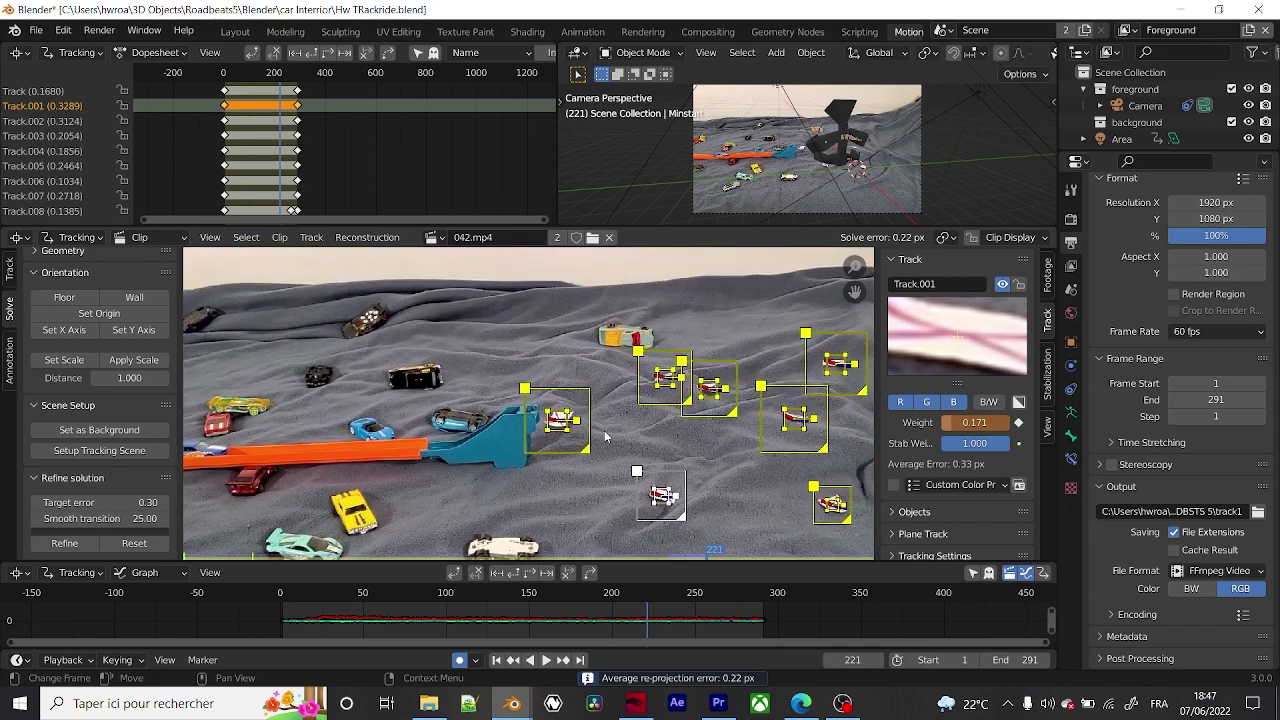
{"action": "scroll", "coordinate": [614, 400], "scroll_direction": "down", "scroll_amount": 1}
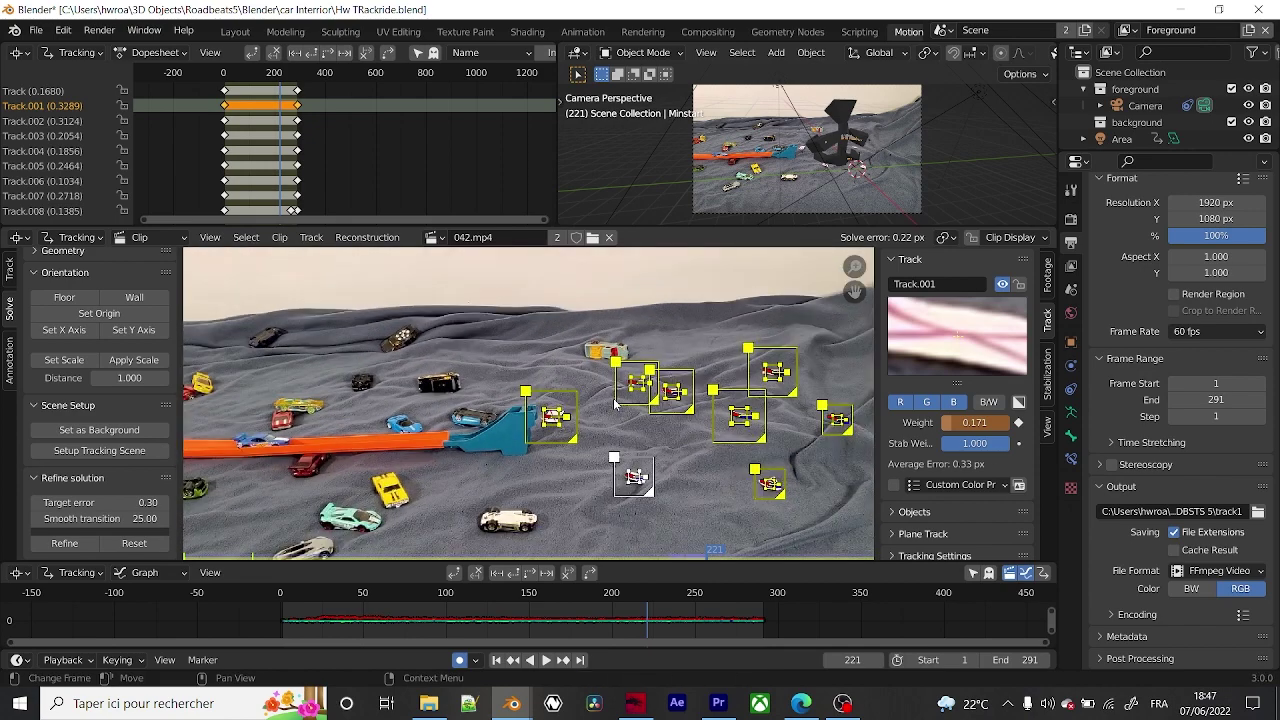
{"action": "scroll", "coordinate": [625, 404], "scroll_direction": "up", "scroll_amount": 3}
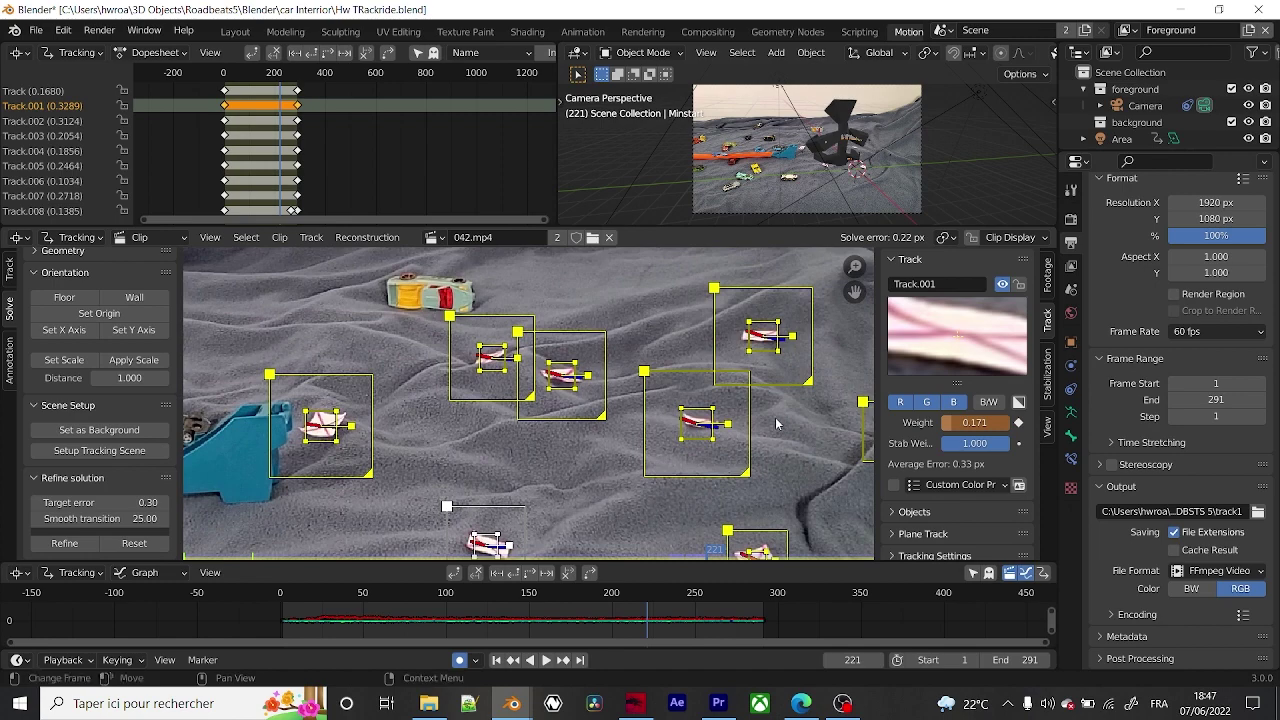
{"action": "scroll", "coordinate": [494, 397], "scroll_direction": "down", "scroll_amount": 2}
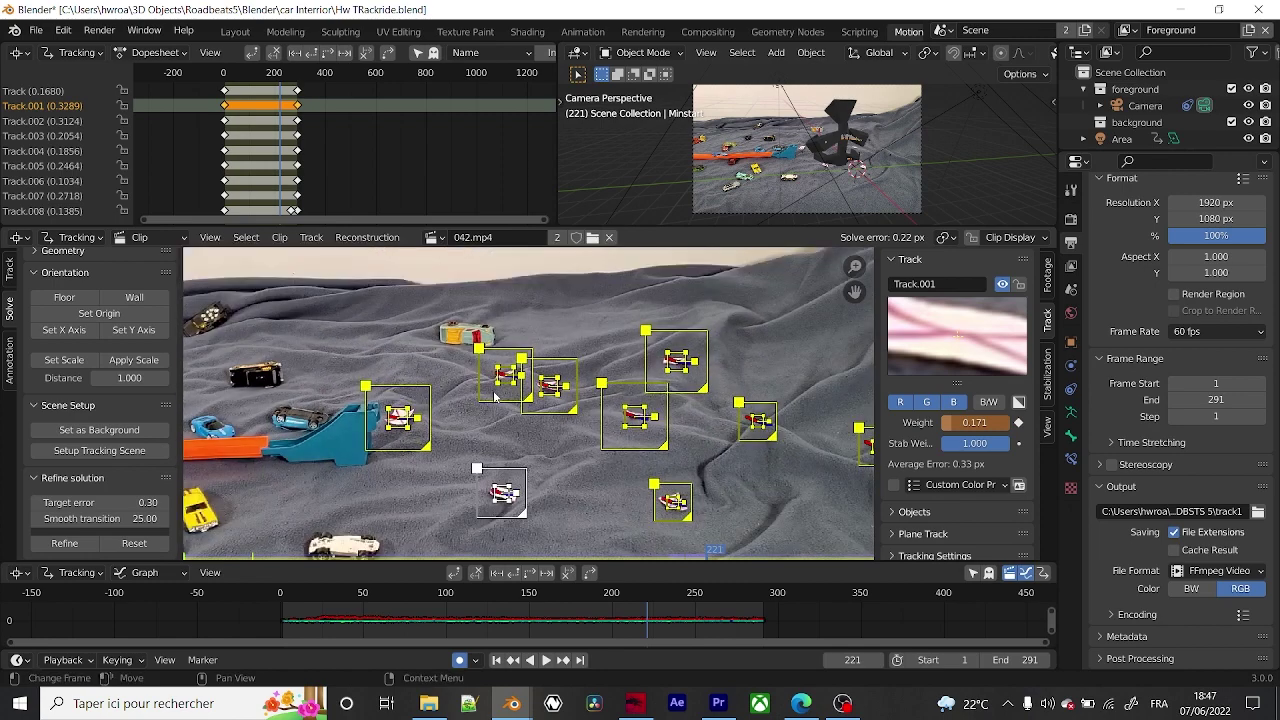
Pan and zoom the Movie Clip editor to recentre the tracking markers on the footage.
{"action": "scroll", "coordinate": [494, 397], "scroll_direction": "down", "scroll_amount": 1}
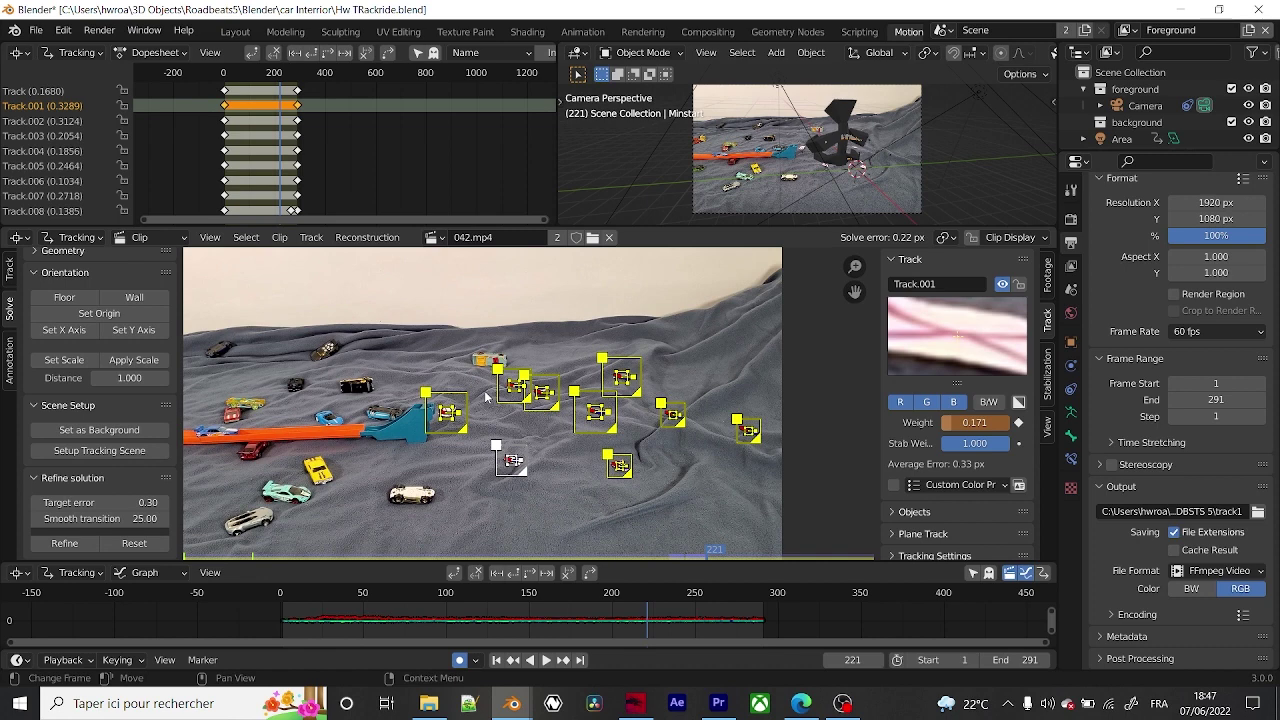
{"action": "scroll", "coordinate": [486, 397], "scroll_direction": "down", "scroll_amount": 1}
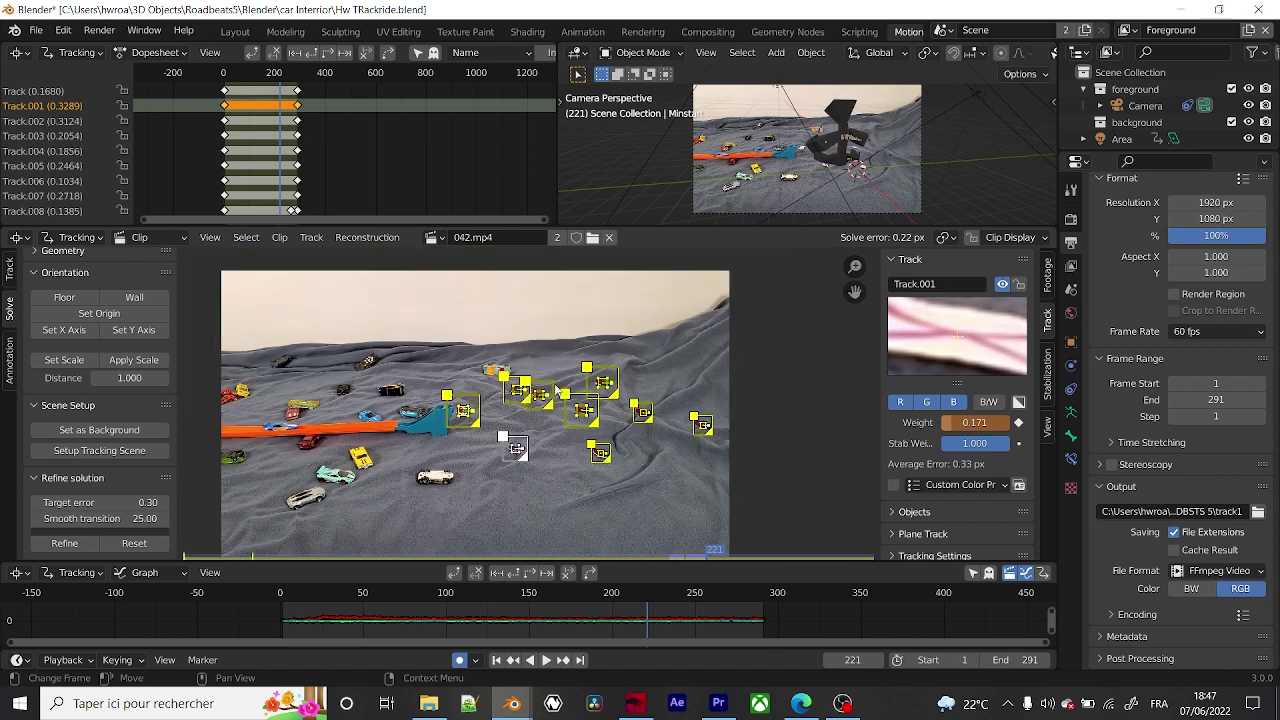
{"action": "scroll", "coordinate": [555, 390], "scroll_direction": "up", "scroll_amount": 2}
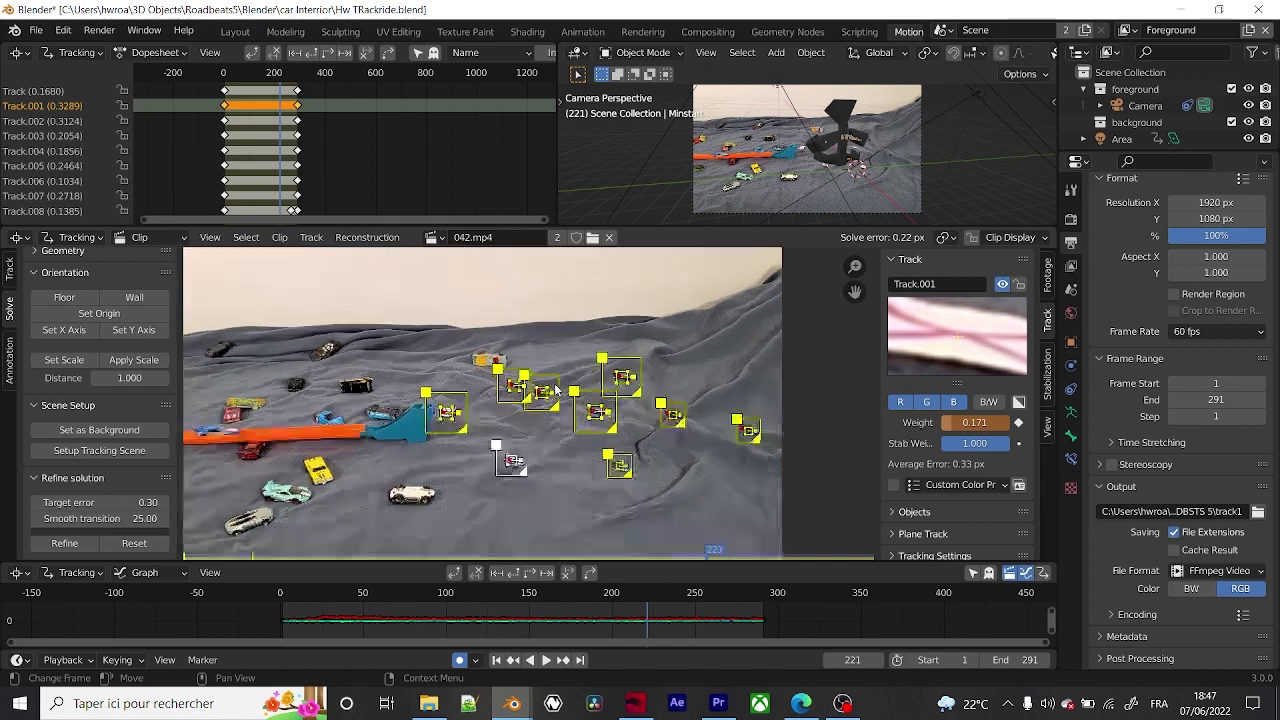
{"action": "middle_click_drag", "start_coordinate": [555, 390], "coordinate": [527, 360]}
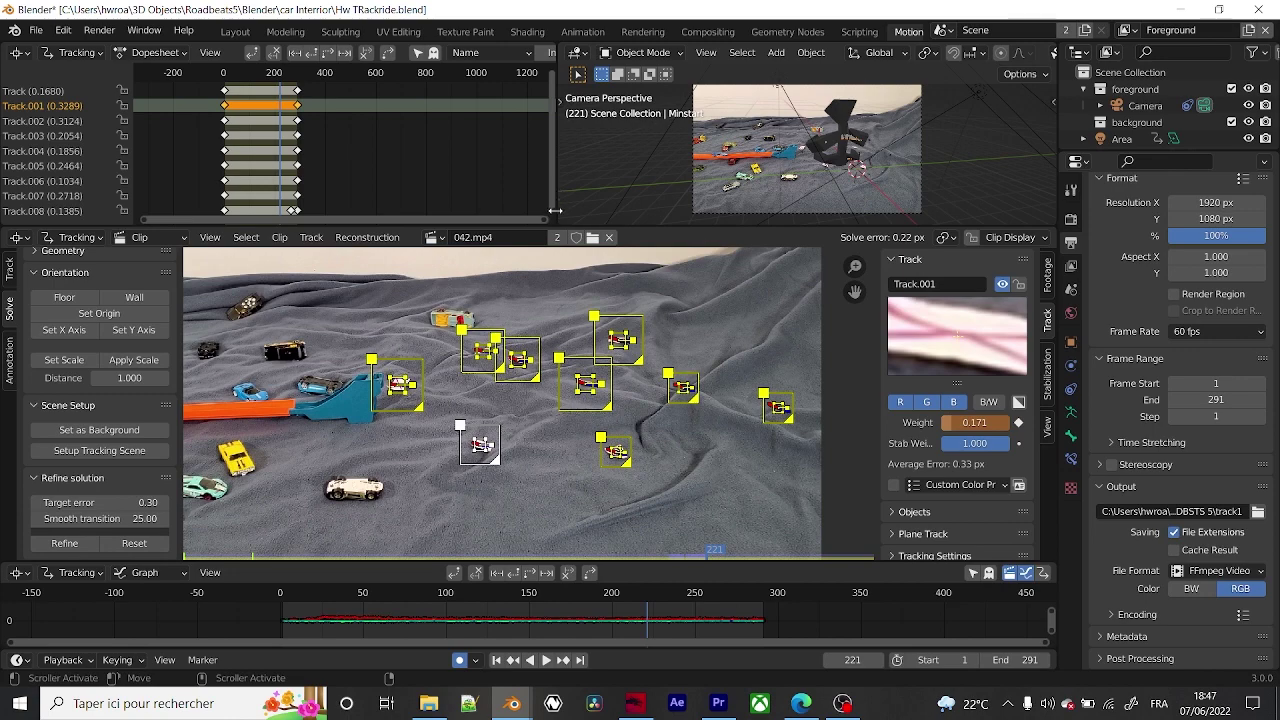
{"action": "scroll", "coordinate": [640, 435], "scroll_direction": "down", "scroll_amount": 3}
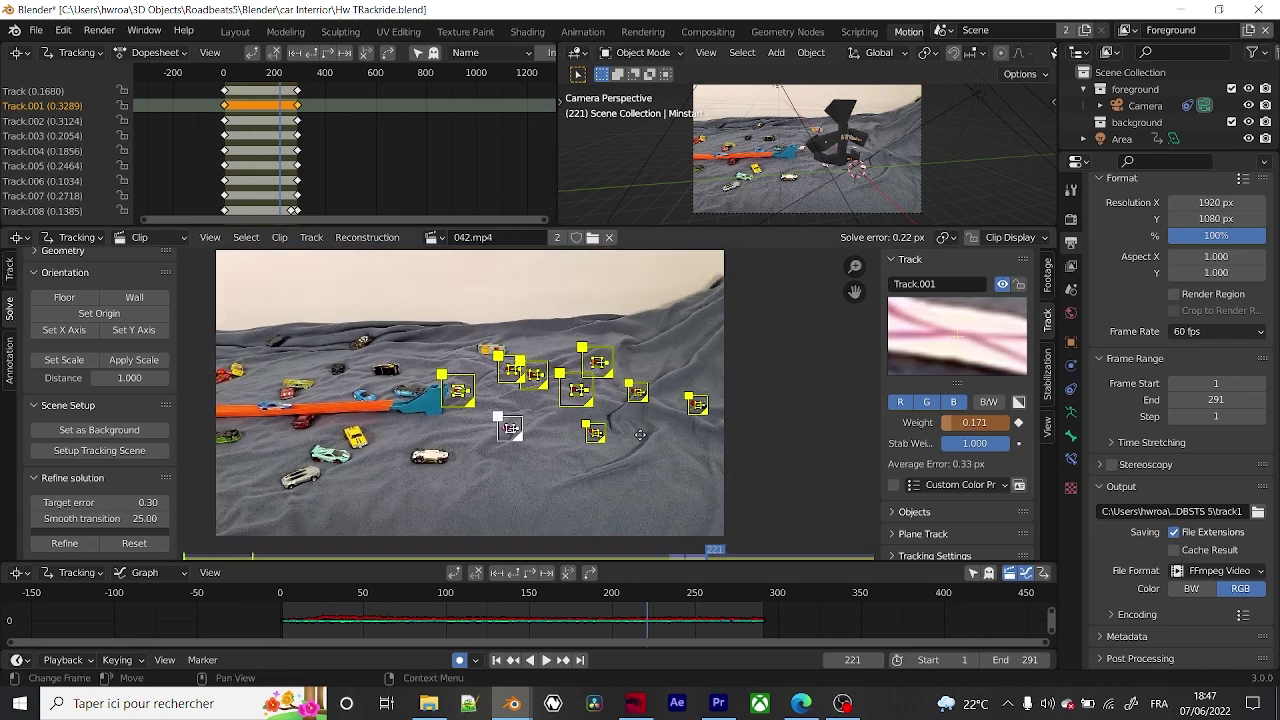
{"action": "middle_click_drag", "start_coordinate": [640, 435], "coordinate": [679, 440]}
{"action": "scroll", "coordinate": [685, 465], "scroll_direction": "up", "scroll_amount": 1}
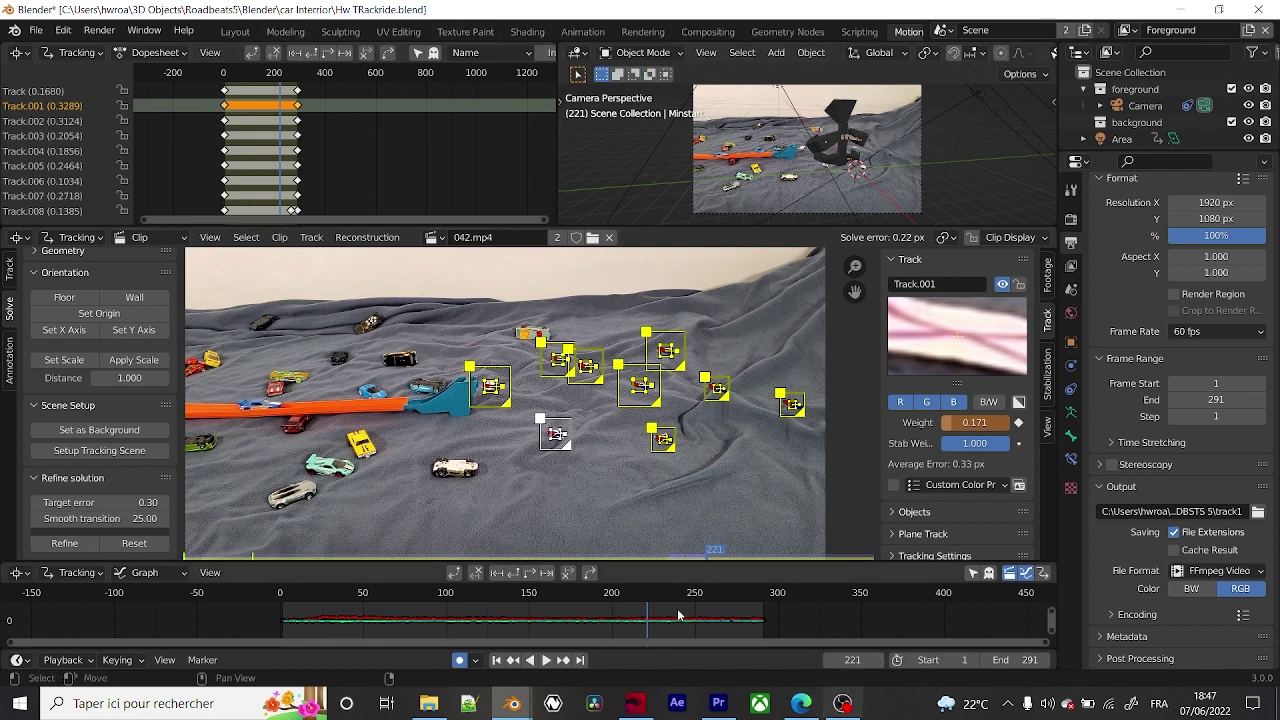
Switch to Layout and preview the monster's camera view in Rendered shading.
{"action": "left_click", "coordinate": [235, 31]}
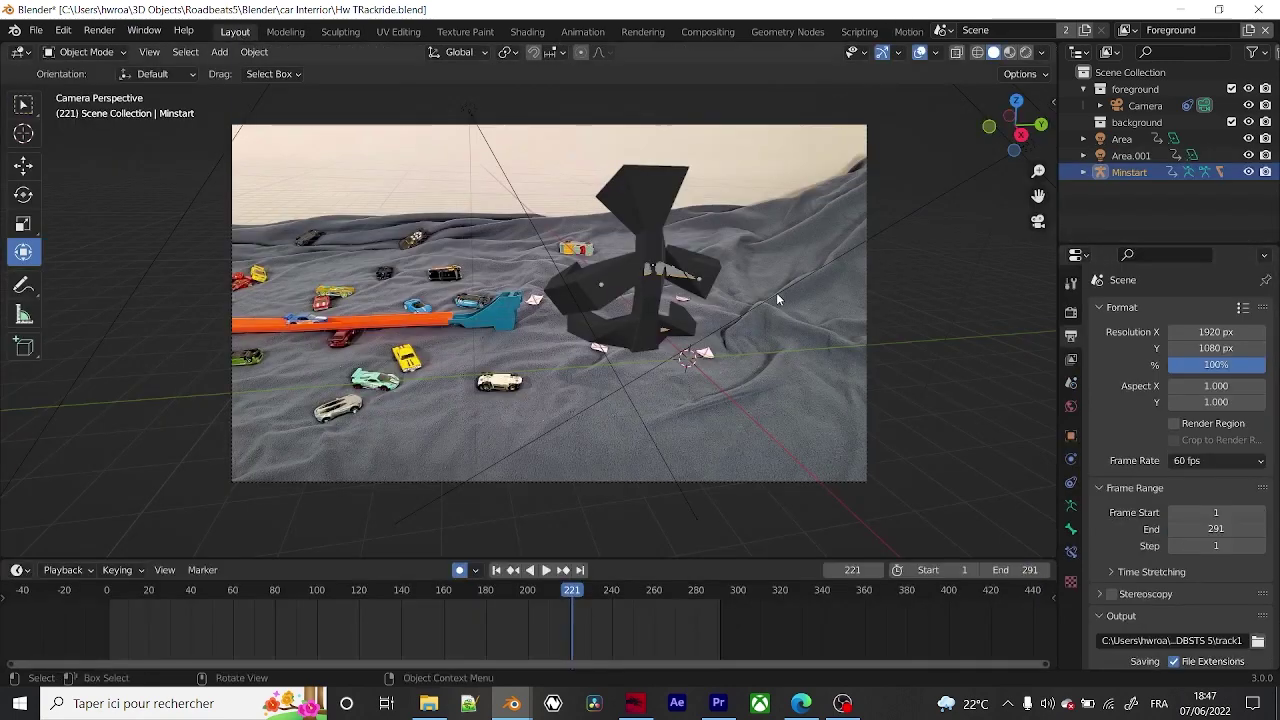
{"action": "scroll", "coordinate": [780, 300], "scroll_direction": "up", "scroll_amount": 5}
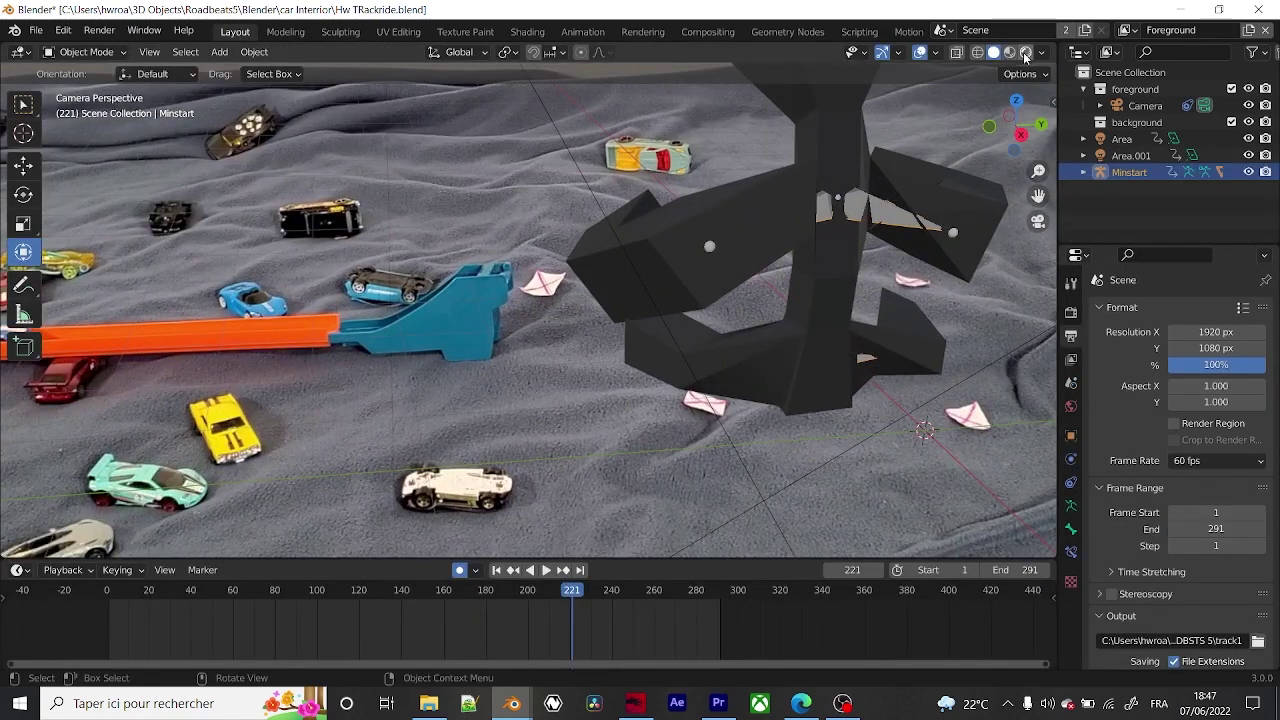
{"action": "left_click", "coordinate": [1025, 53]}
{"action": "scroll", "coordinate": [811, 225], "scroll_direction": "down", "scroll_amount": 5}
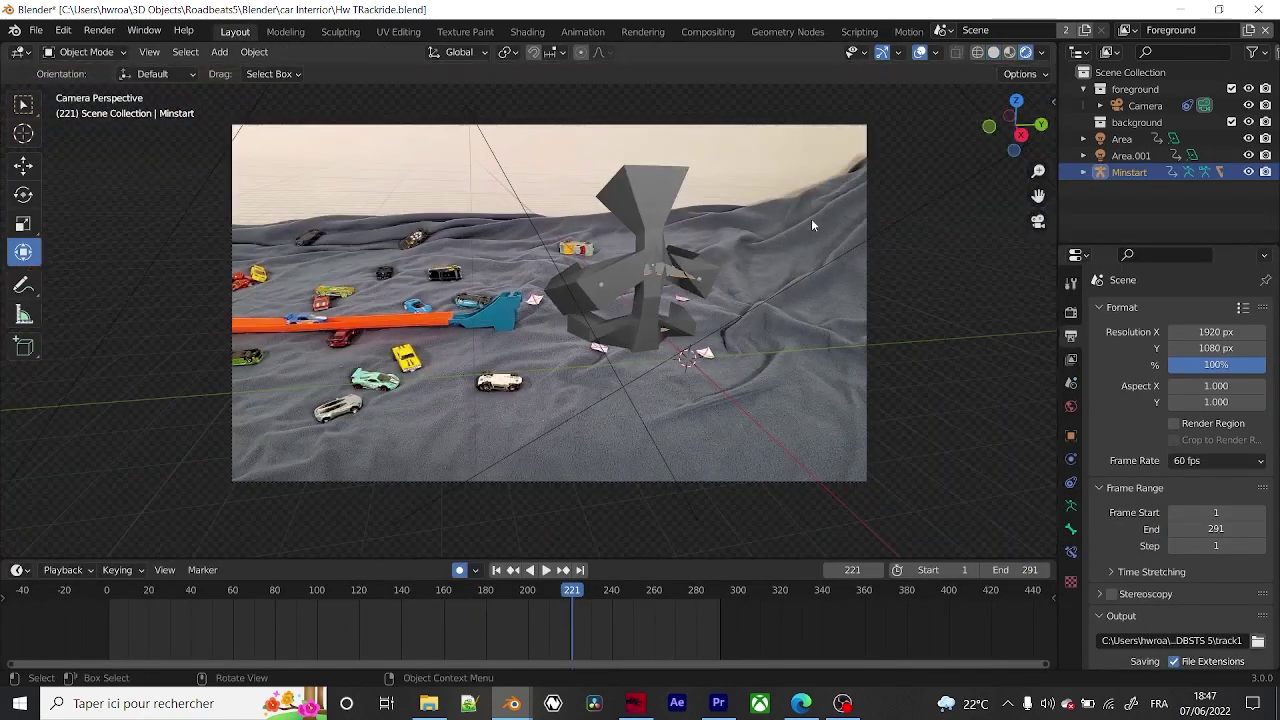
{"action": "scroll", "coordinate": [634, 242], "scroll_direction": "up", "scroll_amount": 4}
{"action": "scroll", "coordinate": [634, 242], "scroll_direction": "down", "scroll_amount": 2}
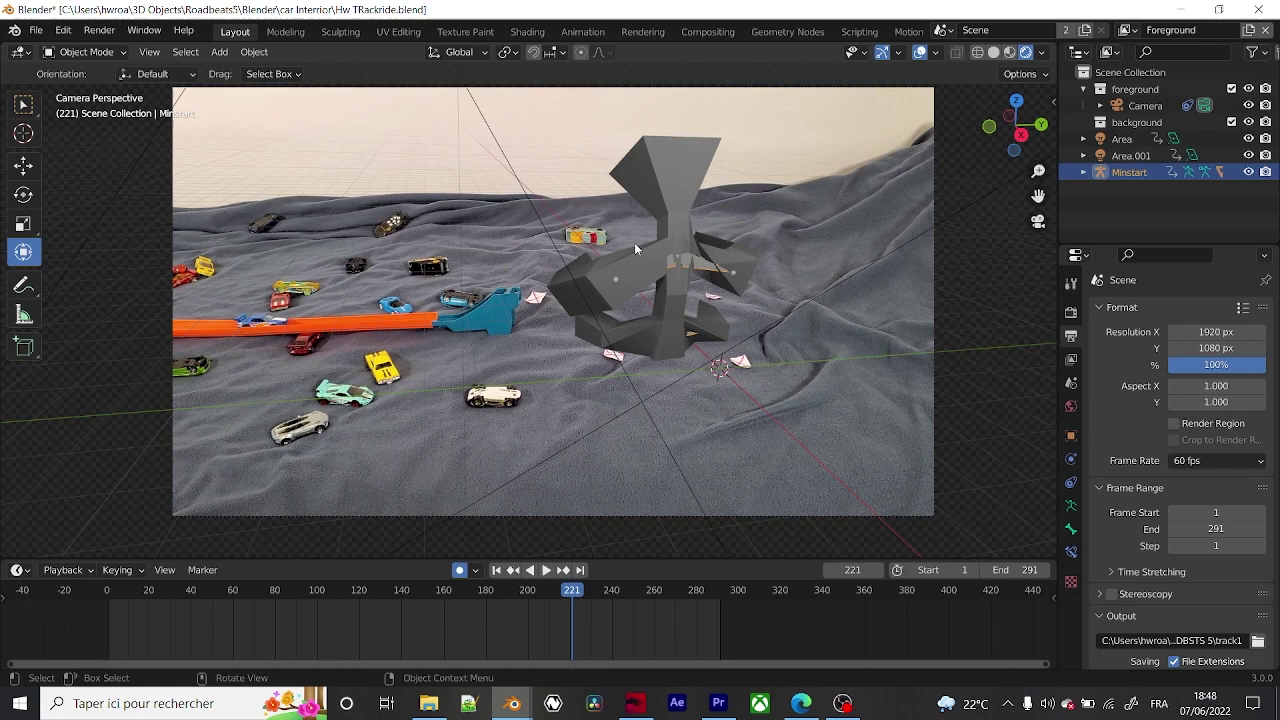
Orbit out of the camera view and select the Area.001 light.
{"action": "scroll", "coordinate": [600, 236], "scroll_direction": "down", "scroll_amount": 3}
{"action": "scroll", "coordinate": [569, 231], "scroll_direction": "up", "scroll_amount": 3}
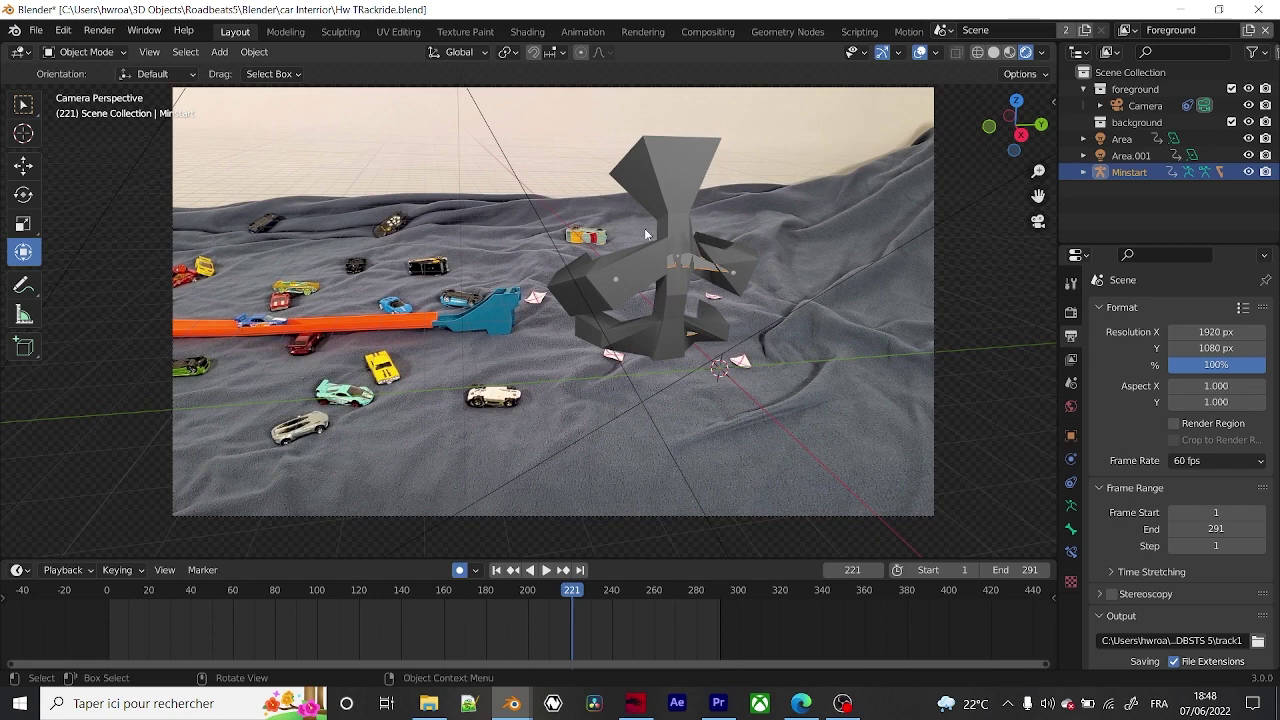
{"action": "middle_click_drag", "start_coordinate": [646, 234], "coordinate": [483, 312]}
{"action": "left_click", "coordinate": [641, 328]}
Select the Area light and review its 1000 W colour and power settings.
{"action": "left_click", "coordinate": [400, 337]}
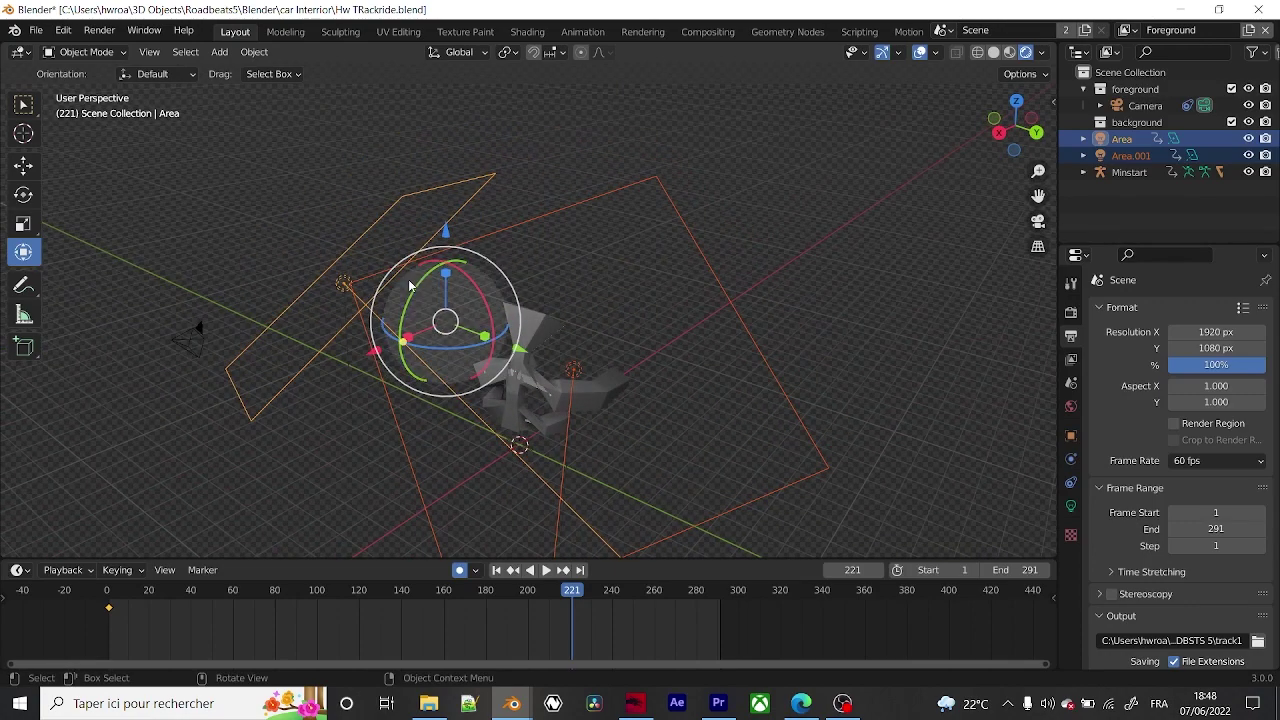
{"action": "left_click", "coordinate": [1038, 222]}
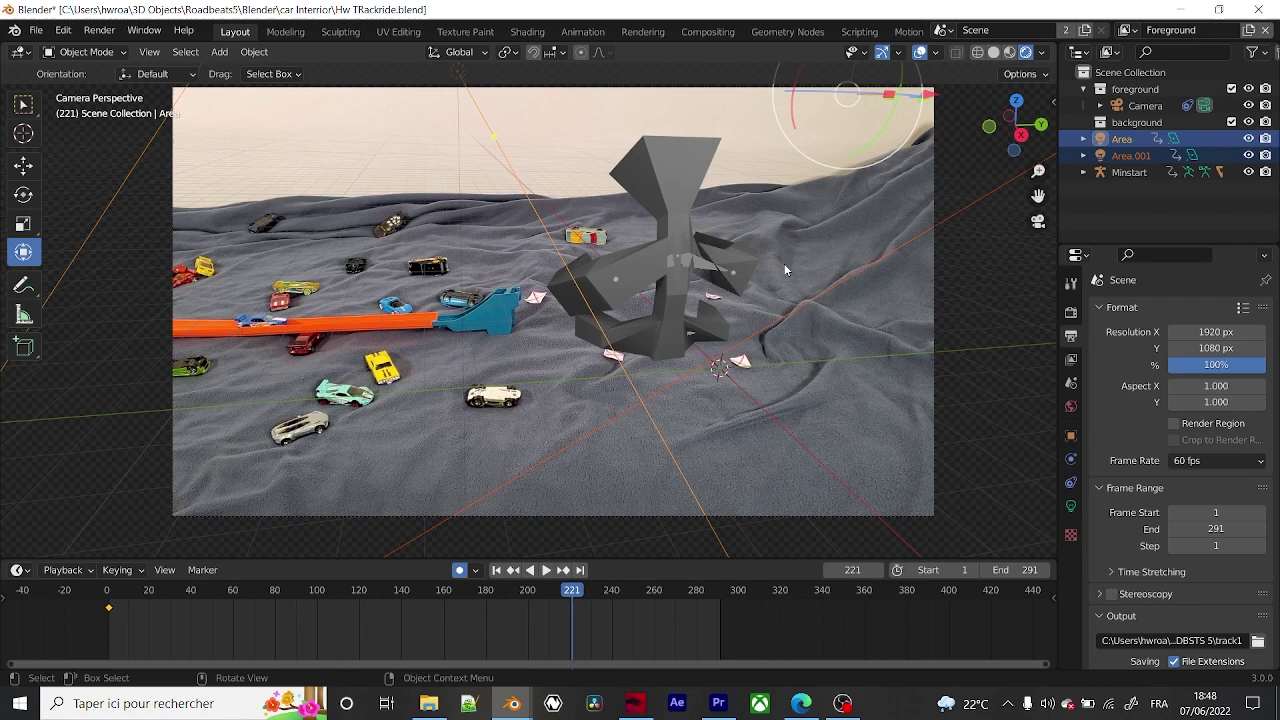
{"action": "middle_click_drag", "start_coordinate": [807, 243], "coordinate": [564, 309]}
{"action": "scroll", "coordinate": [1235, 340], "scroll_direction": "down", "scroll_amount": 6}
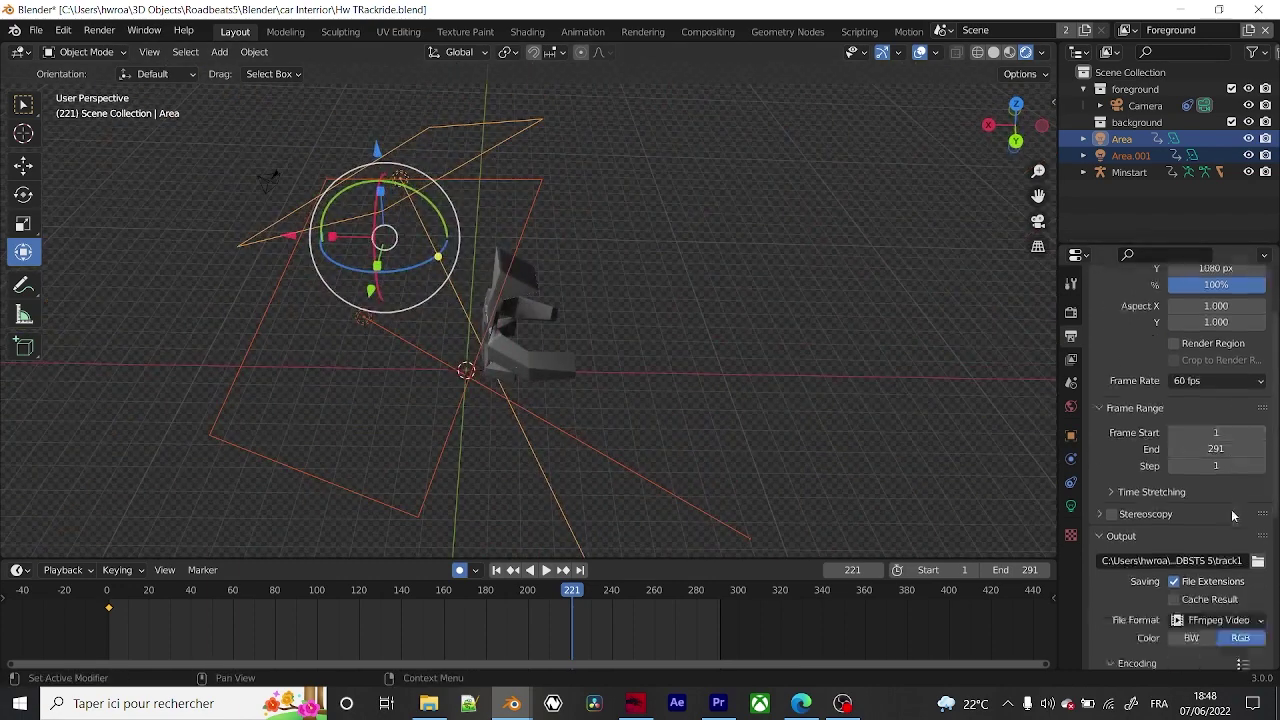
{"action": "left_click", "coordinate": [1071, 482]}
{"action": "left_click", "coordinate": [1072, 534]}
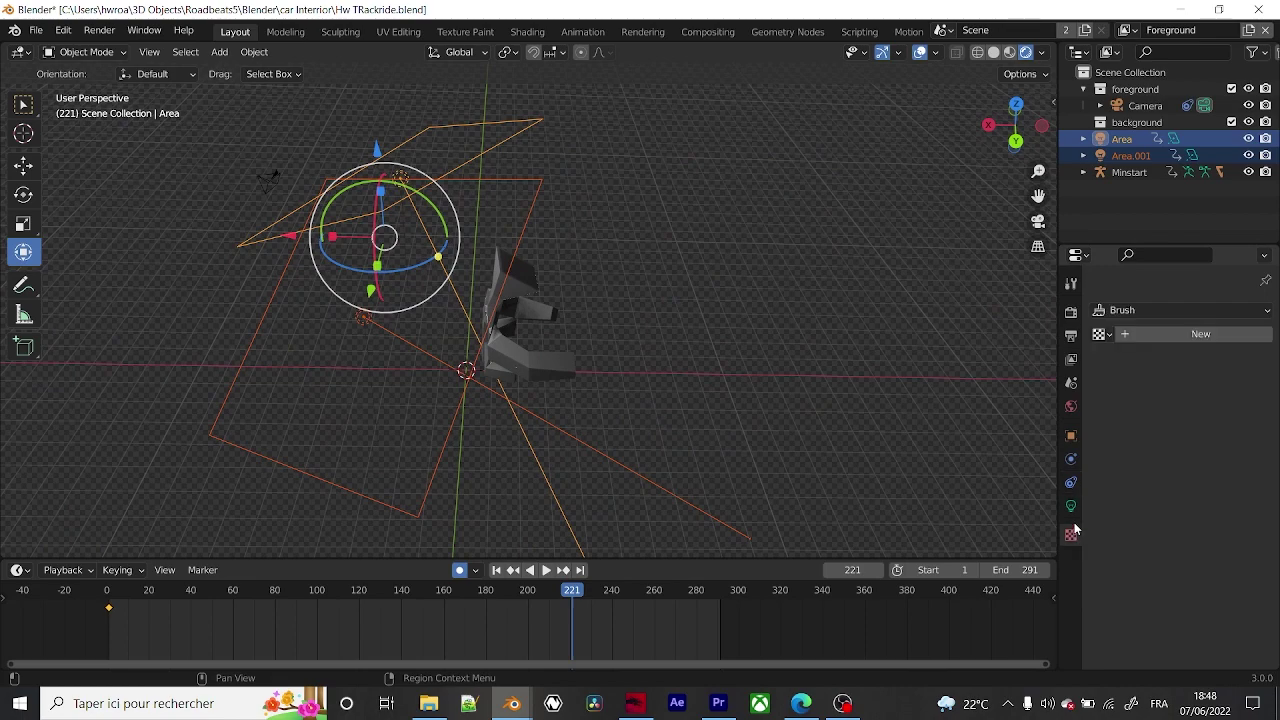
{"action": "left_click", "coordinate": [1071, 506]}
Orbit around the Area light, return to camera view, and switch over to Premiere Pro.
{"action": "middle_click_drag", "start_coordinate": [482, 213], "coordinate": [646, 183]}
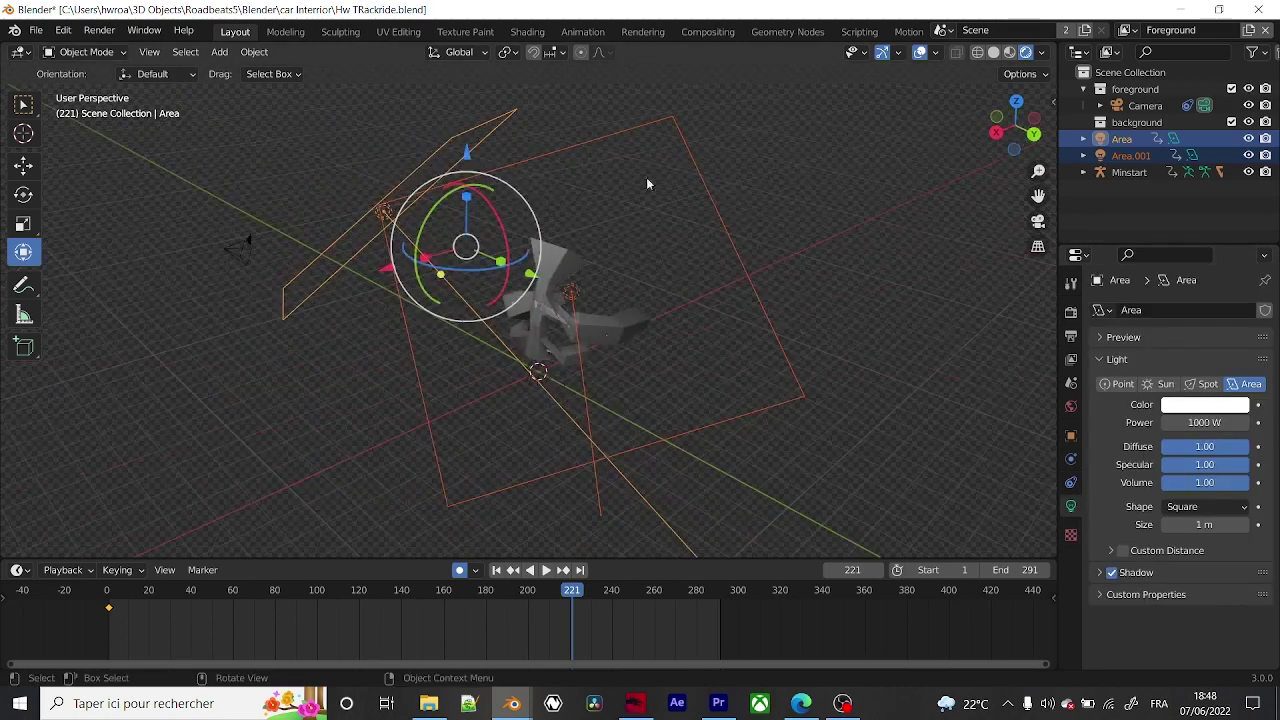
{"action": "middle_click_drag", "start_coordinate": [806, 269], "coordinate": [562, 258]}
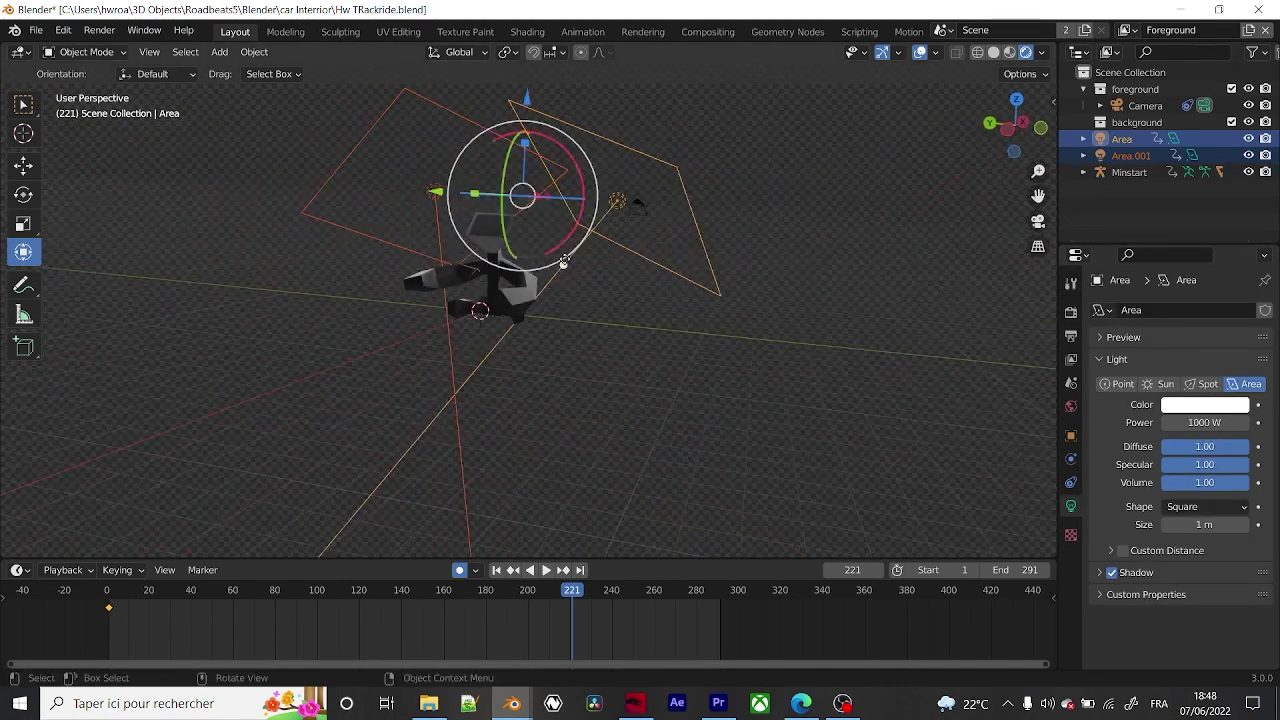
{"action": "scroll", "coordinate": [634, 283], "scroll_direction": "up", "scroll_amount": 2}
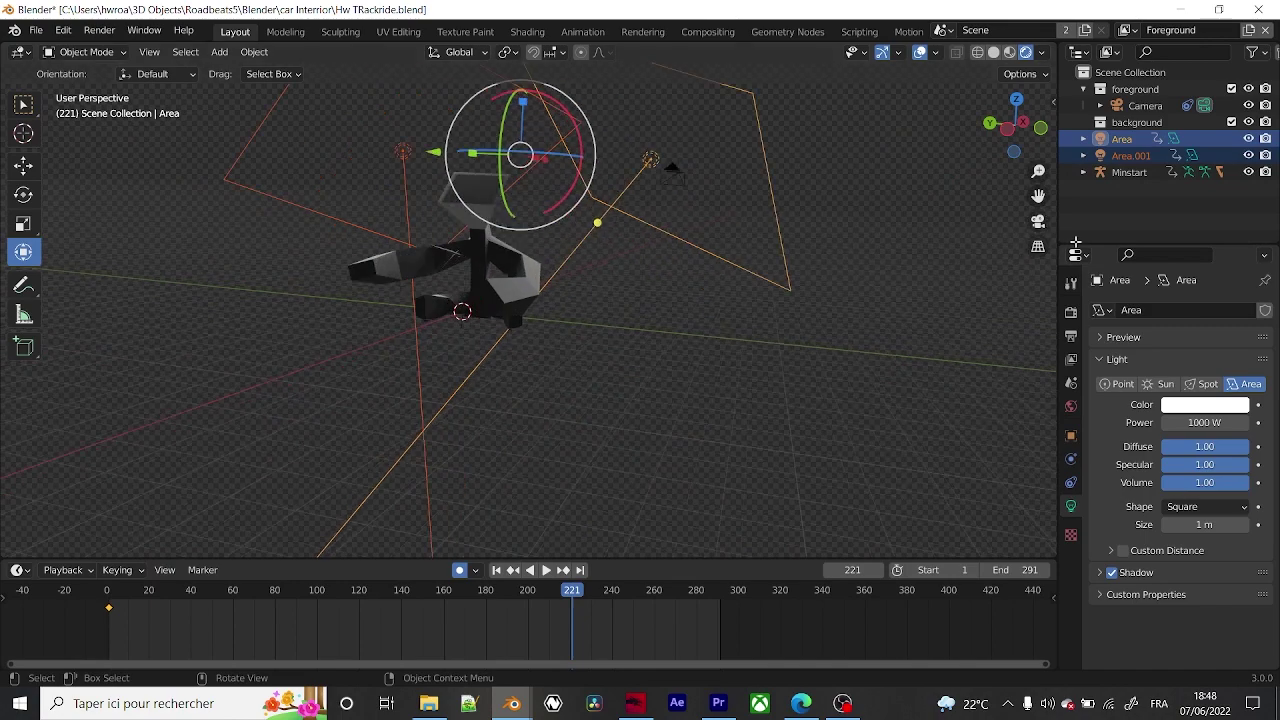
{"action": "left_click", "coordinate": [1038, 222]}
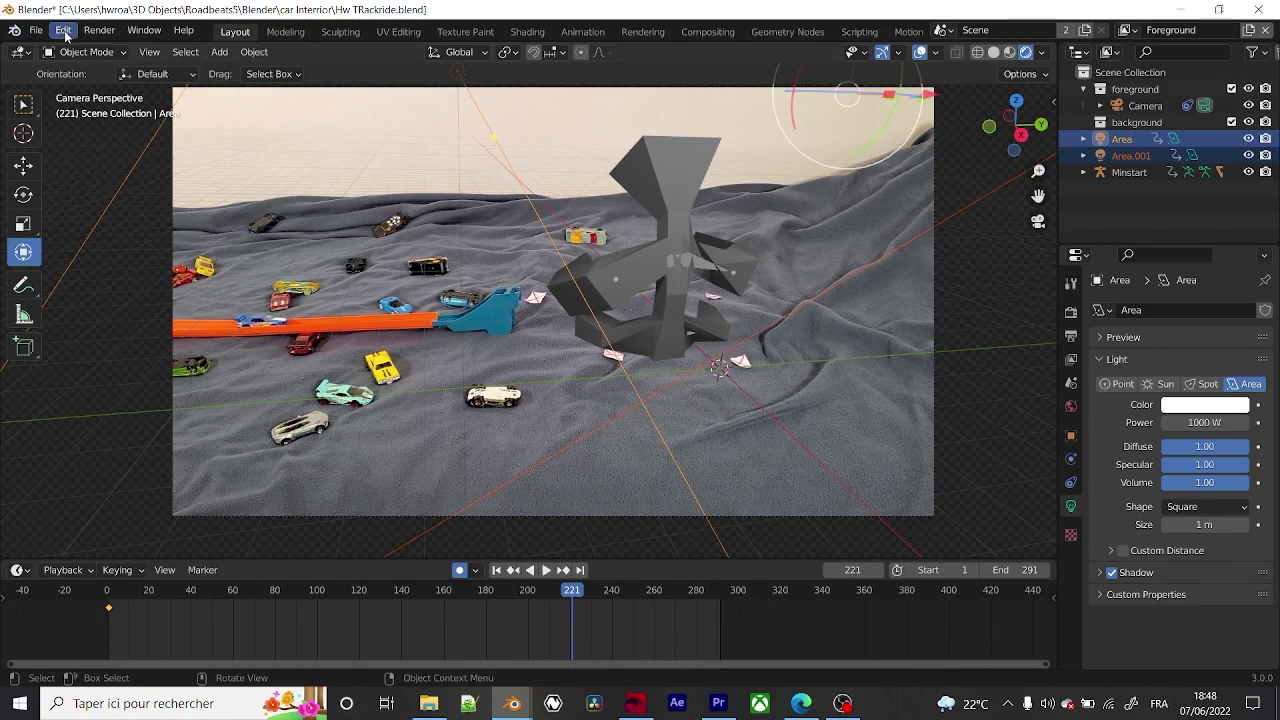
{"action": "left_click", "coordinate": [46, 28]}
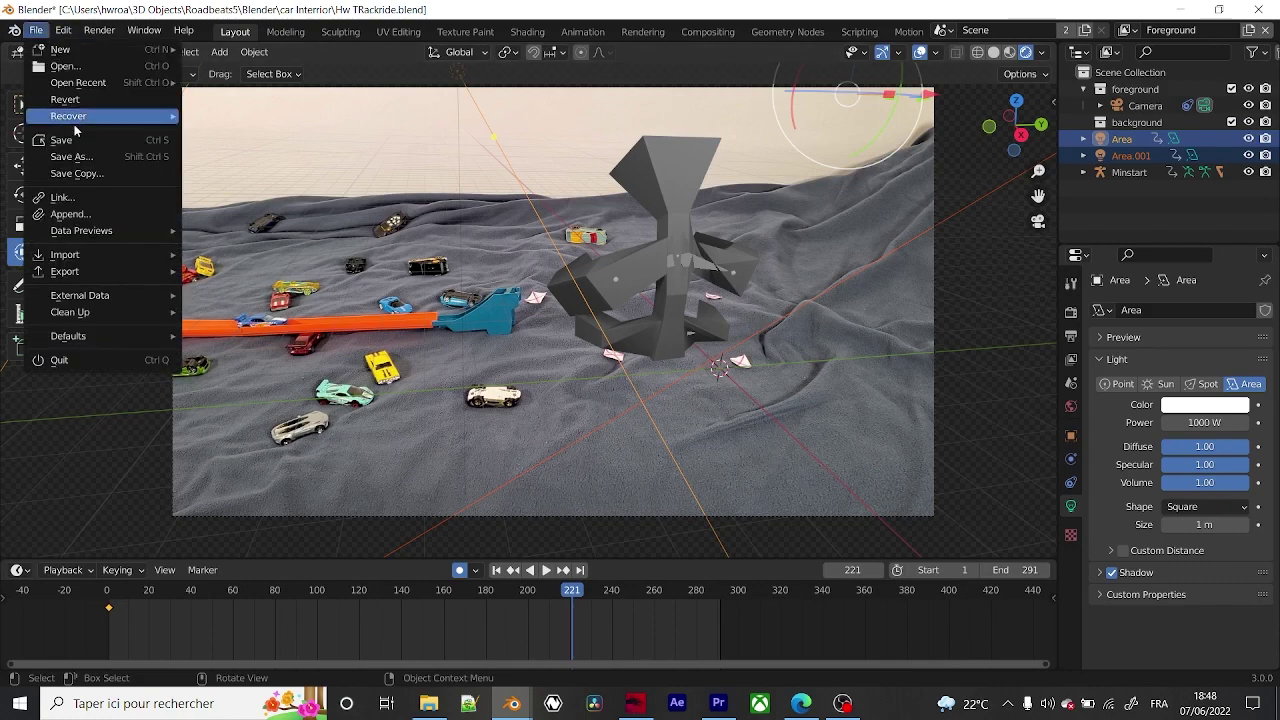
{"action": "left_click", "coordinate": [718, 703]}
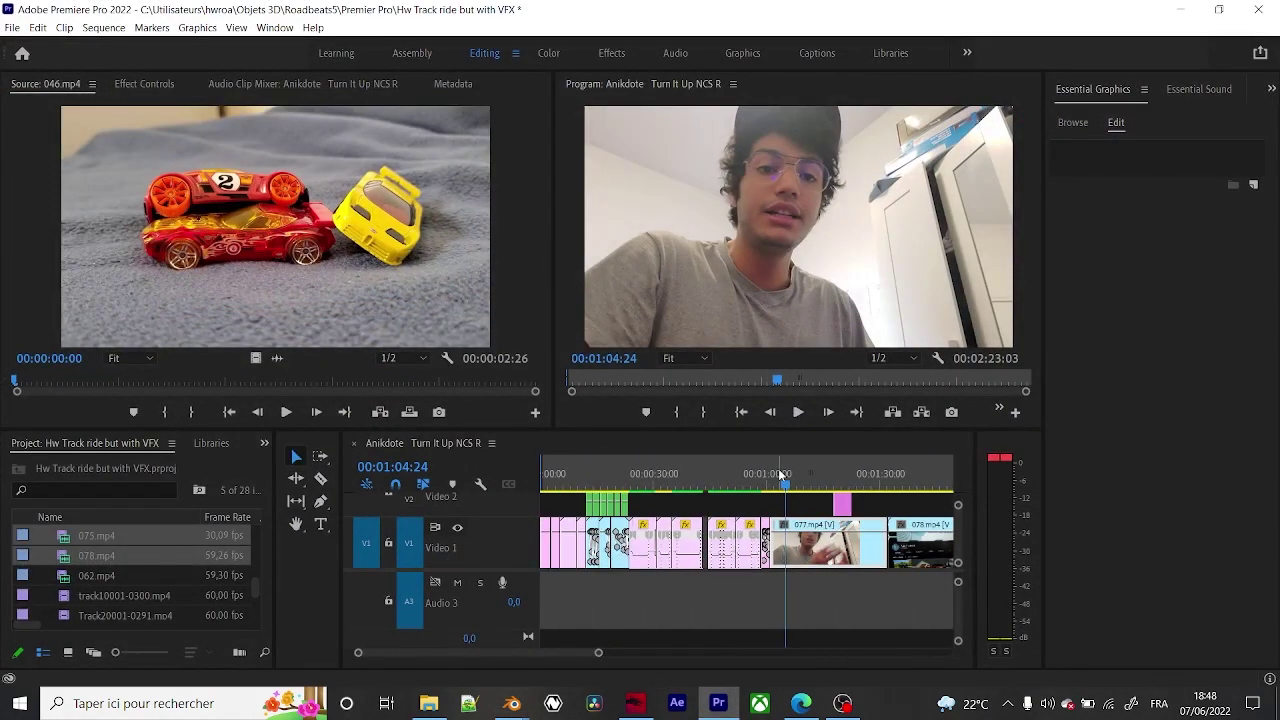
Scrub the Premiere timeline back to 00:00:36:23 on the monster-over-bedsheet shot, showing audio tracks A1–A3.
{"action": "left_click_drag", "start_coordinate": [783, 478], "coordinate": [720, 478]}
{"action": "scroll", "coordinate": [800, 568], "scroll_direction": "down", "scroll_amount": 3, "text": "alt"}
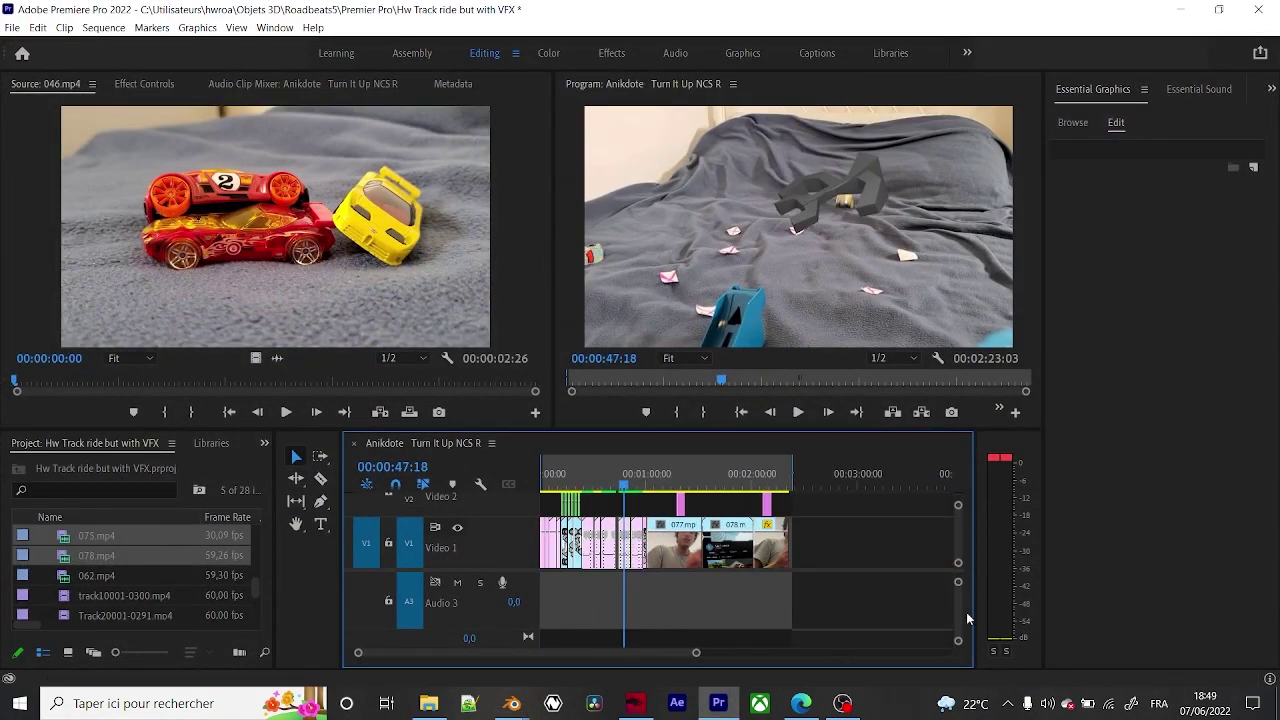
{"action": "scroll", "coordinate": [954, 586], "scroll_direction": "up", "scroll_amount": 2}
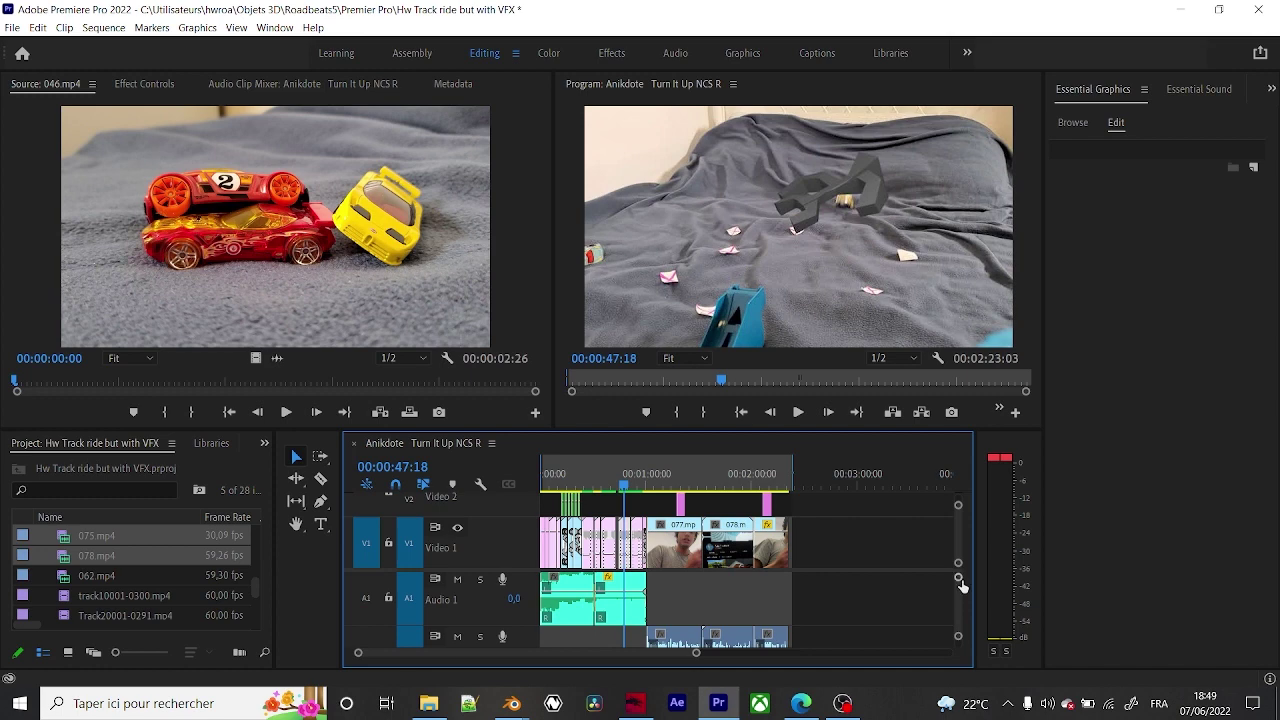
{"action": "scroll", "coordinate": [962, 586], "scroll_direction": "down", "scroll_amount": 2}
{"action": "scroll", "coordinate": [697, 578], "scroll_direction": "down", "scroll_amount": 3, "text": "alt"}
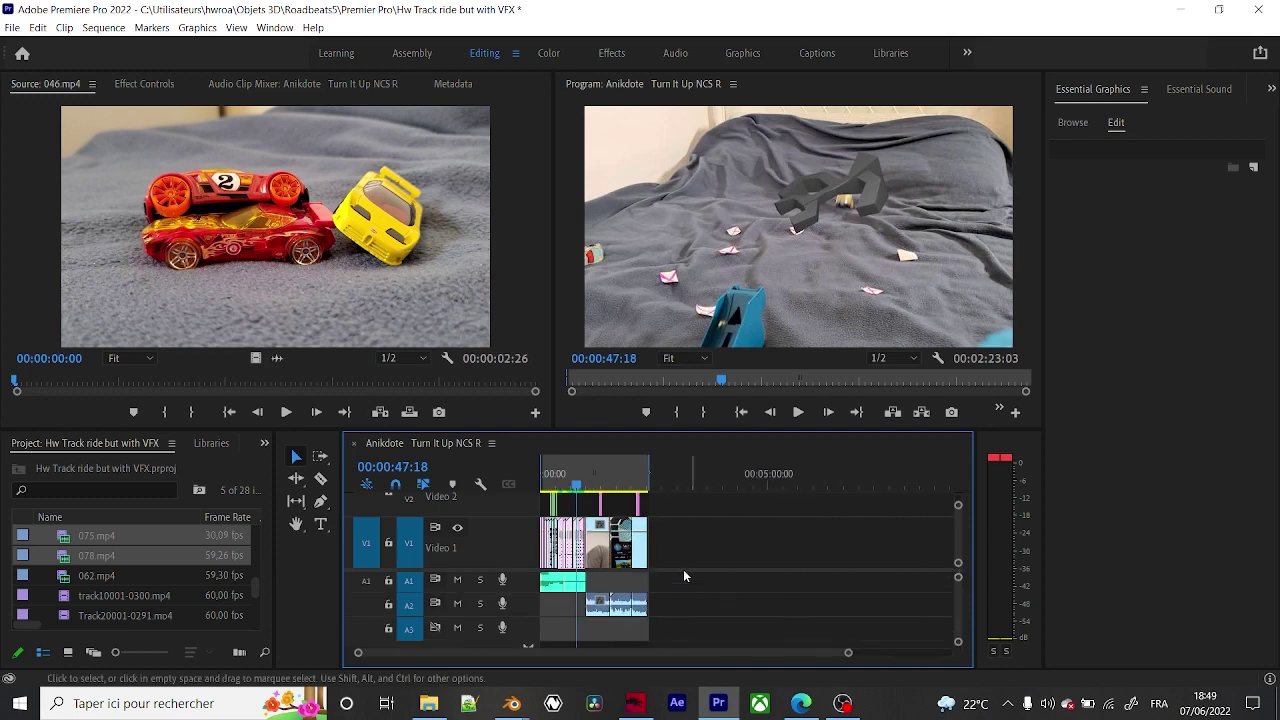
{"action": "scroll", "coordinate": [684, 576], "scroll_direction": "up", "scroll_amount": 4, "text": "alt"}
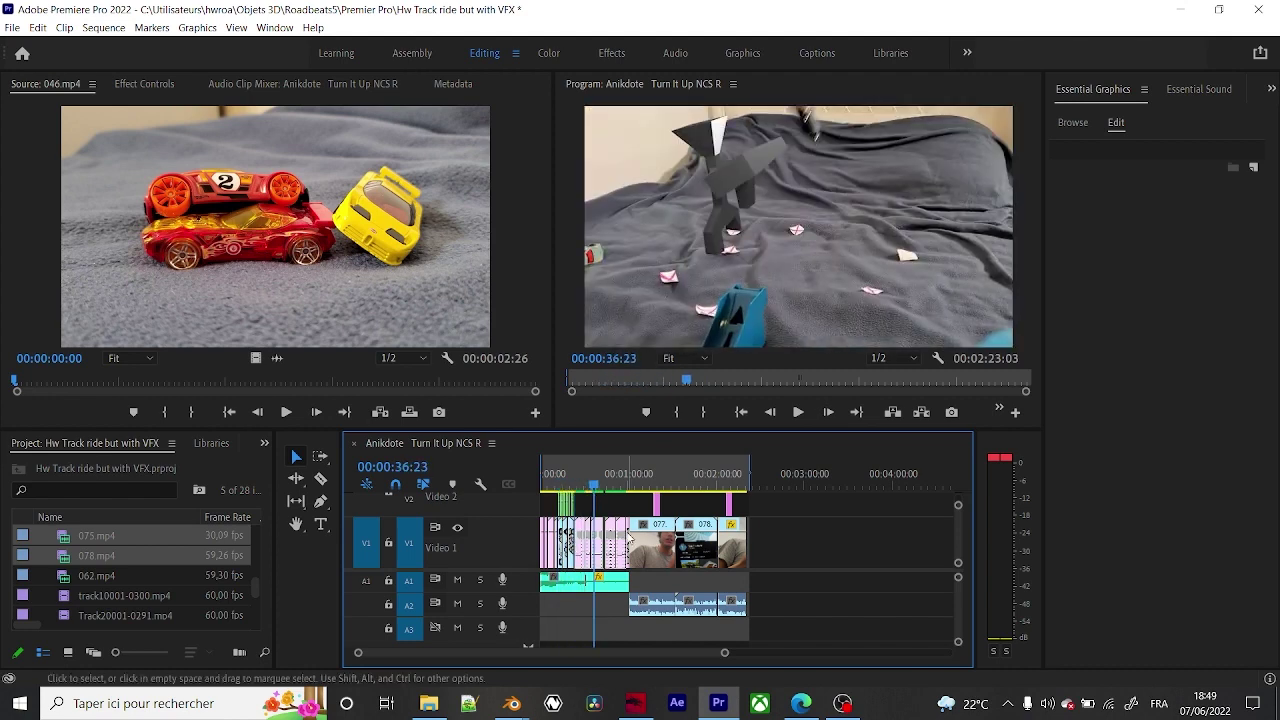
{"action": "mouse_move", "coordinate": [842, 705]}
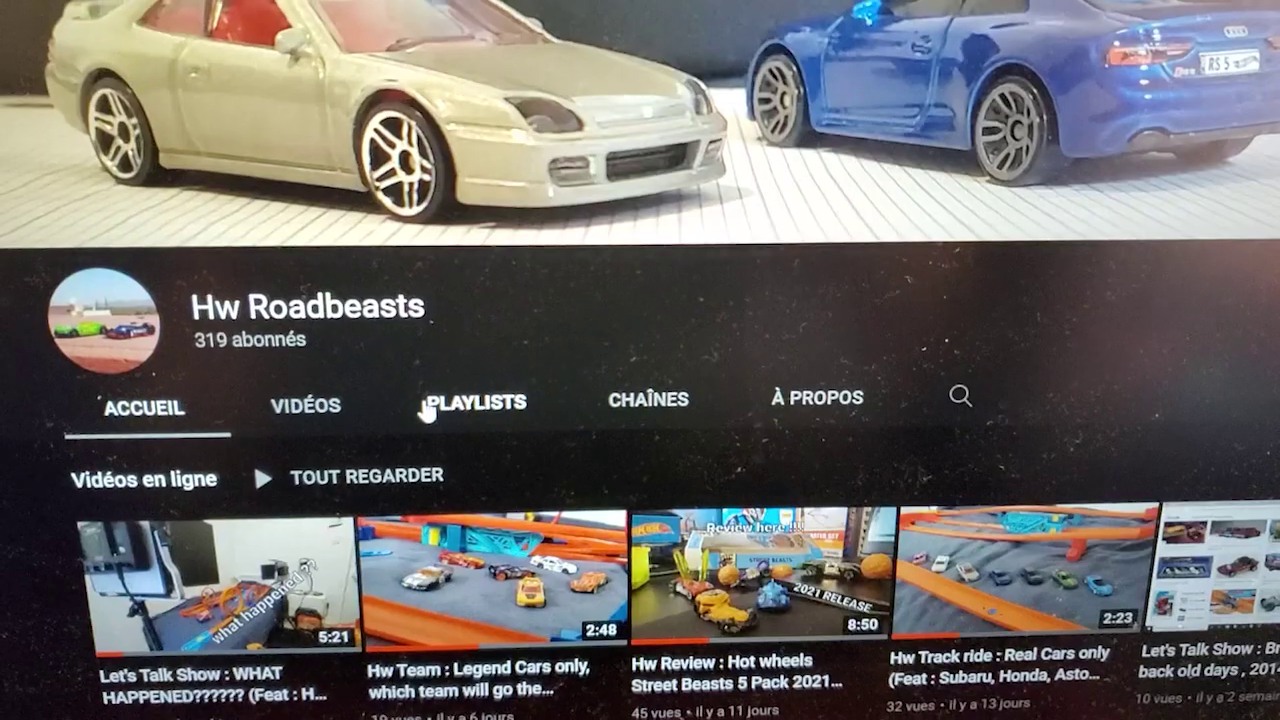